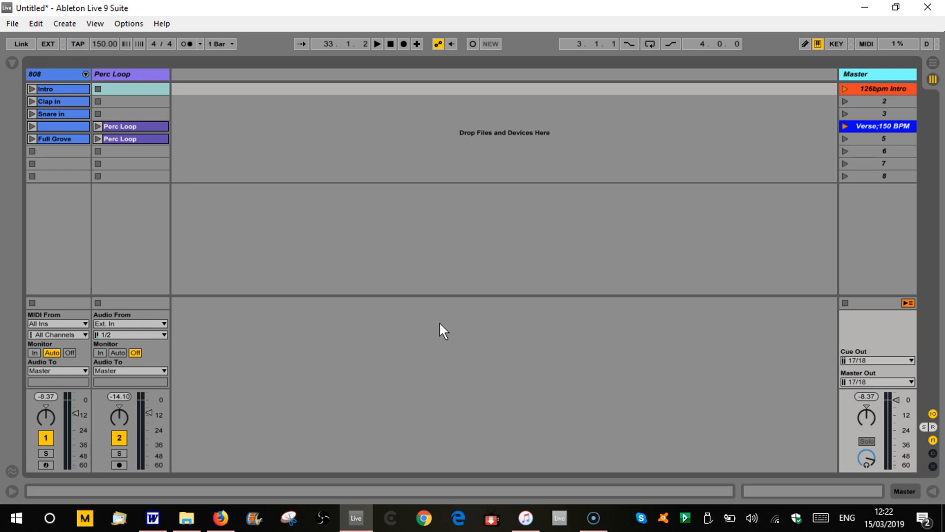
Rename the blue "Verse;150 BPM" scene to Verse.
{"action": "right_click", "coordinate": [867, 126]}
{"action": "left_click", "coordinate": [796, 178]}
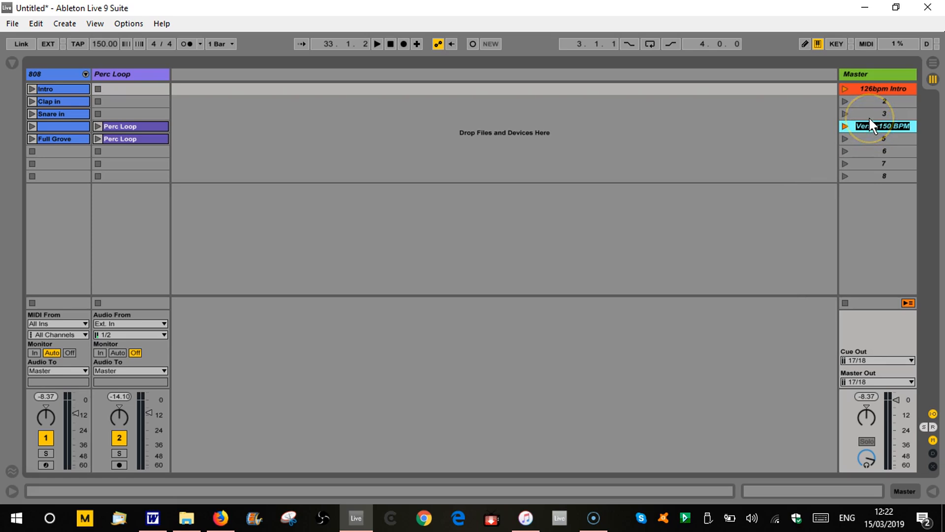
{"action": "key", "text": "BackSpace"}
{"action": "key", "text": "BackSpace"}
{"action": "key", "text": "BackSpace"}
{"action": "key", "text": "BackSpace"}
{"action": "key", "text": "BackSpace"}
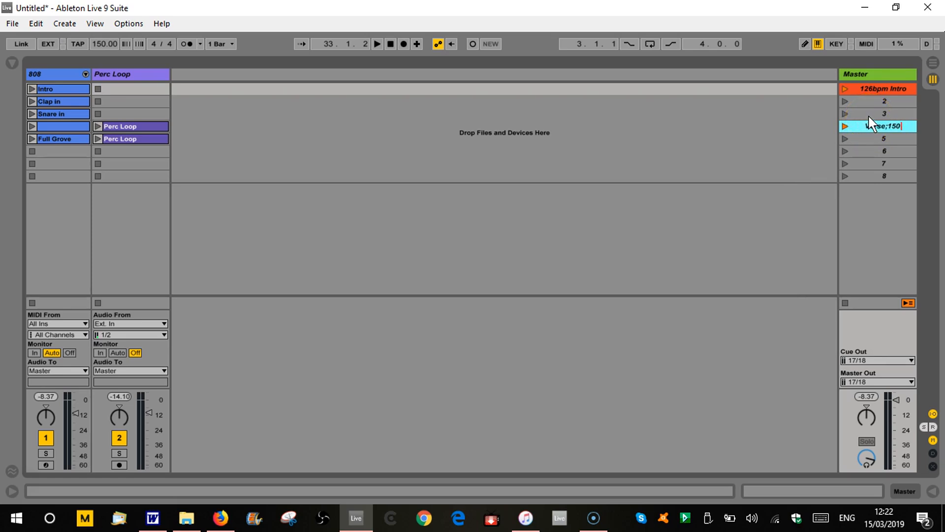
{"action": "key", "text": "BackSpace"}
{"action": "key", "text": "BackSpace"}
{"action": "key", "text": "BackSpace"}
{"action": "left_click", "coordinate": [811, 143]}
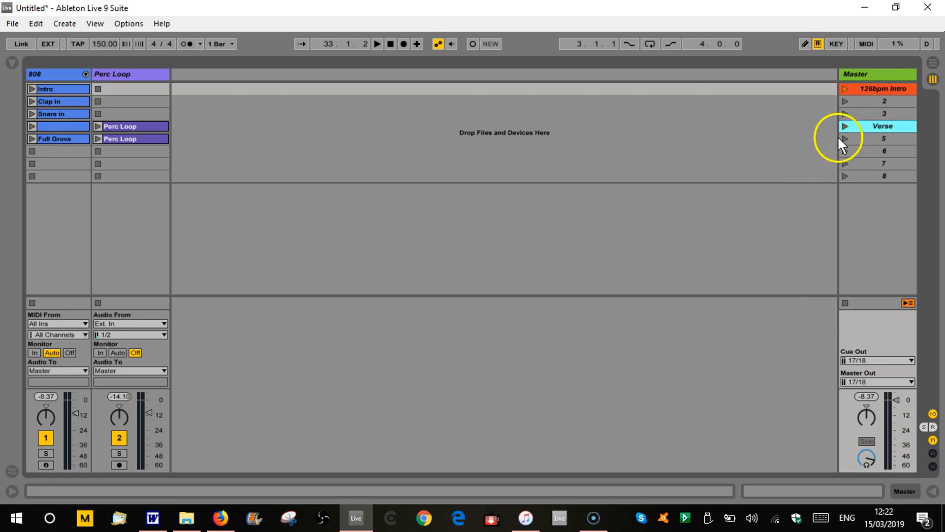
Launch the 126bpm Intro scene so the set plays at 126 BPM, and stop playback.
{"action": "left_click", "coordinate": [845, 126]}
{"action": "left_click", "coordinate": [844, 89]}
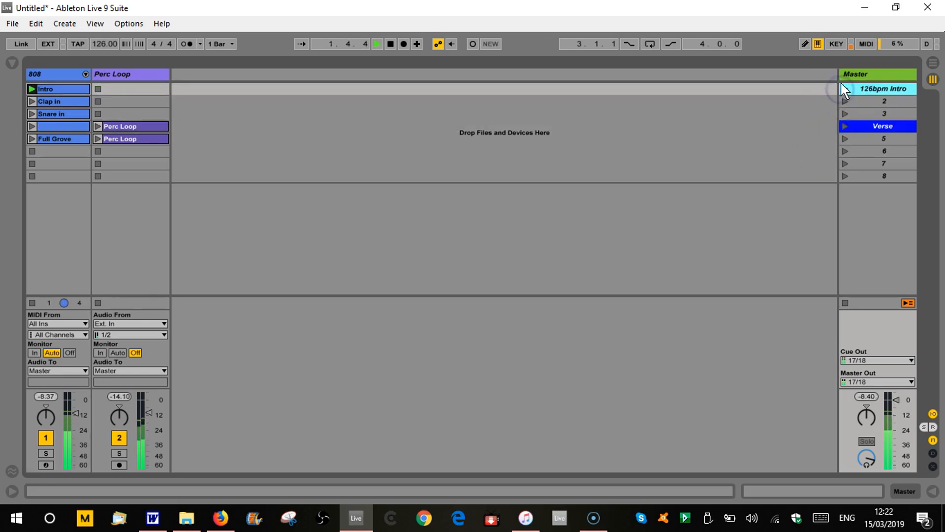
{"action": "left_click", "coordinate": [392, 43]}
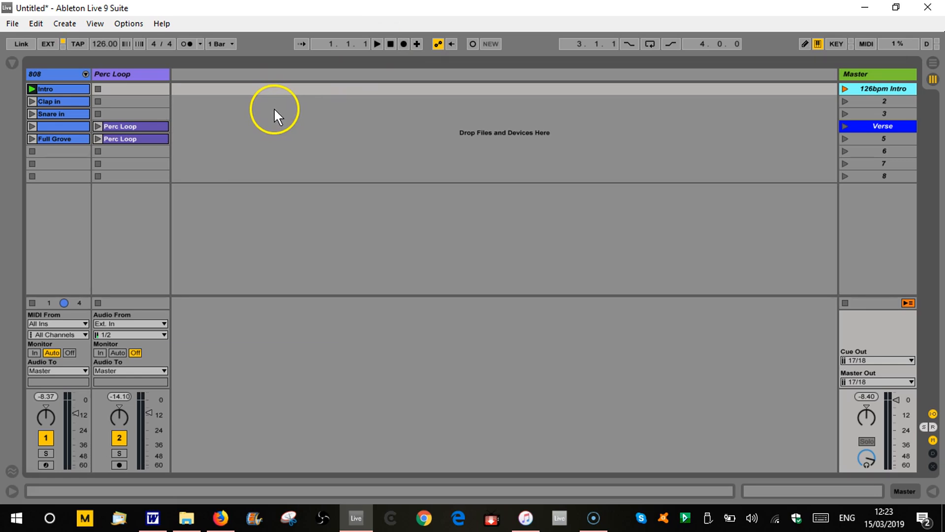
Insert an audio track after Perc Loop and expand the Bass Uptempo clips folder of the Loopmasters Mixtape pack.
{"action": "key", "text": "ctrl+t"}
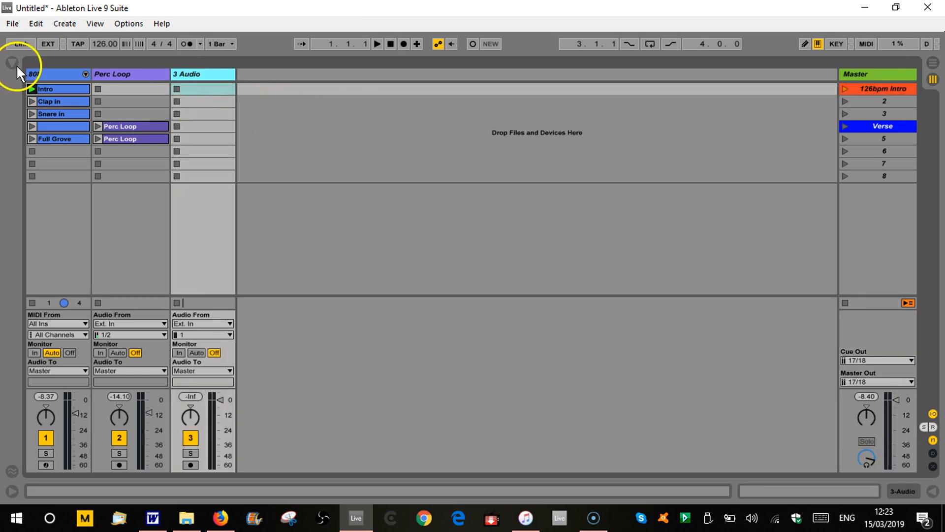
{"action": "left_click", "coordinate": [13, 62]}
{"action": "left_click_drag", "start_coordinate": [333, 193], "coordinate": [335, 150]}
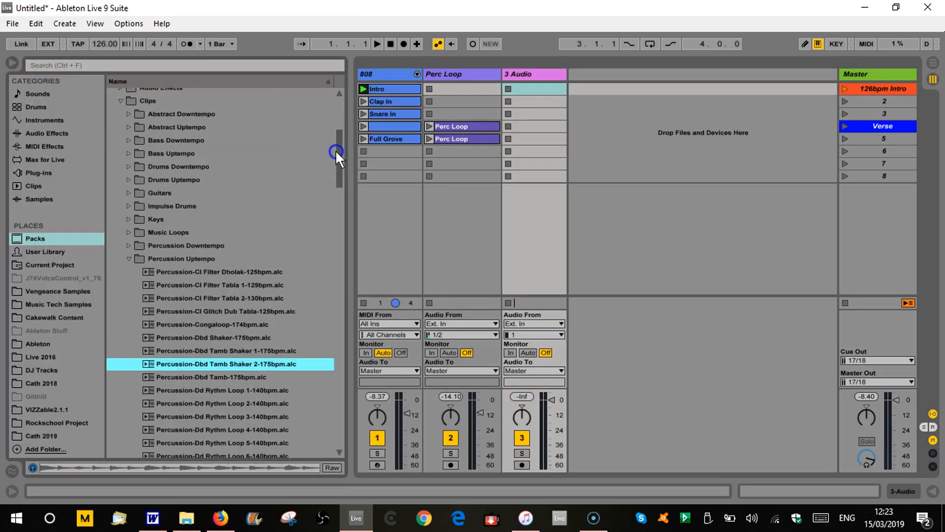
{"action": "scroll", "coordinate": [293, 176], "scroll_direction": "up", "scroll_amount": 3}
{"action": "left_click", "coordinate": [130, 363]}
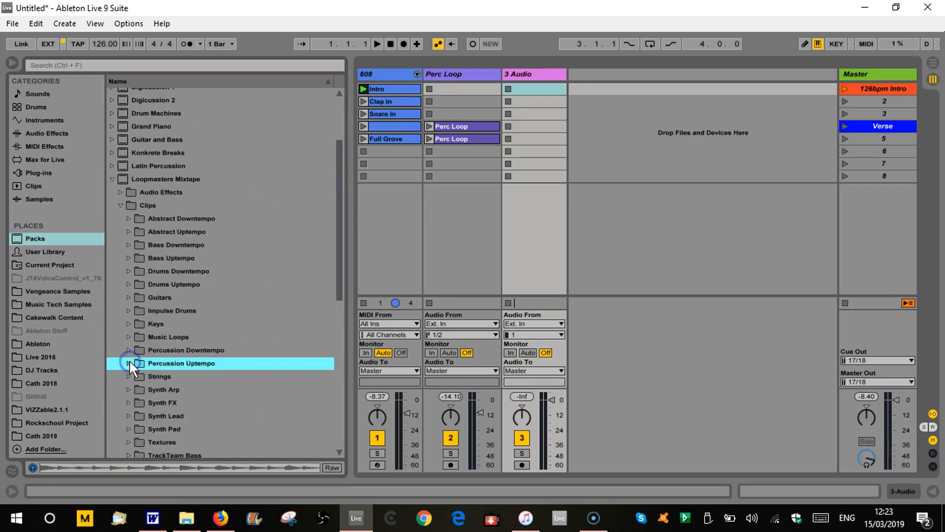
{"action": "left_click", "coordinate": [127, 254]}
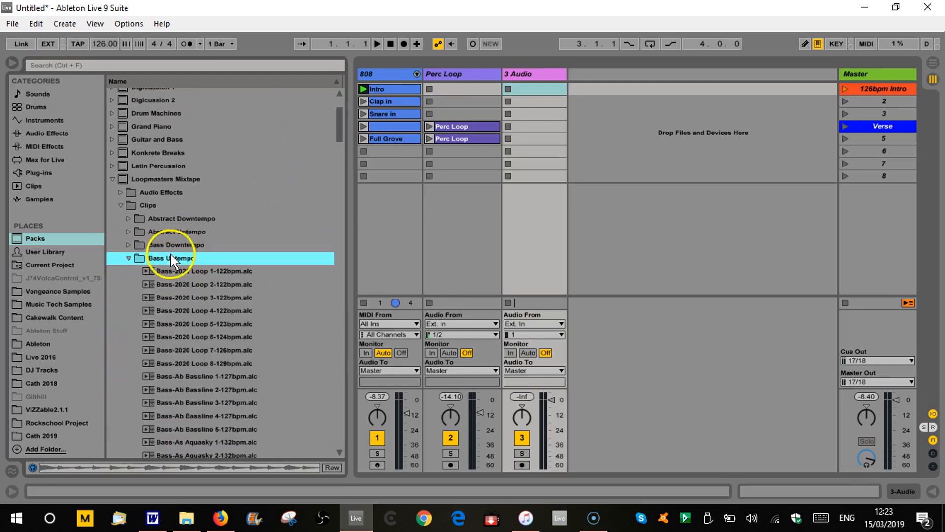
Play the Verse scene and preview Bass-2020 Loops 1 and 2 and Bass-Ab Bassline 1 against it.
{"action": "left_click", "coordinate": [844, 125]}
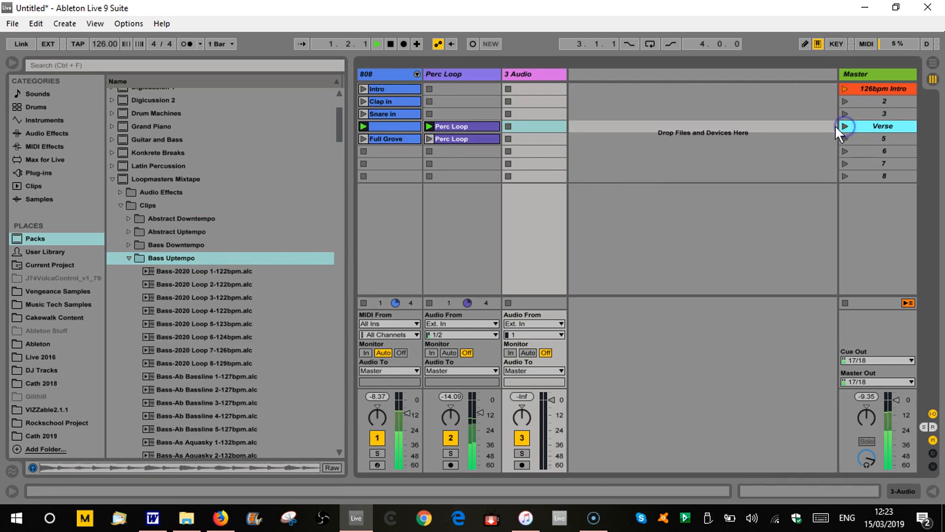
{"action": "left_click", "coordinate": [203, 271]}
{"action": "left_click", "coordinate": [203, 270]}
{"action": "left_click_drag", "start_coordinate": [203, 270], "coordinate": [217, 288]}
{"action": "left_click", "coordinate": [217, 286]}
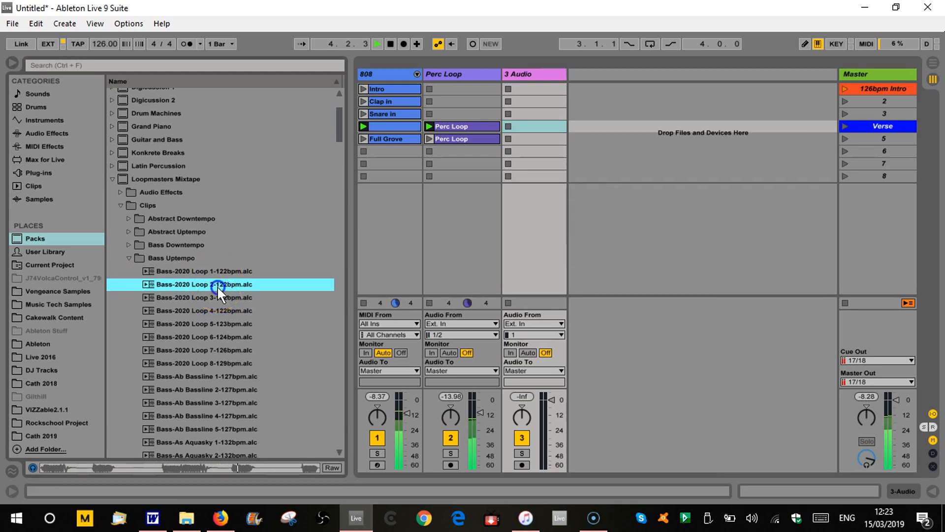
{"action": "left_click", "coordinate": [215, 375]}
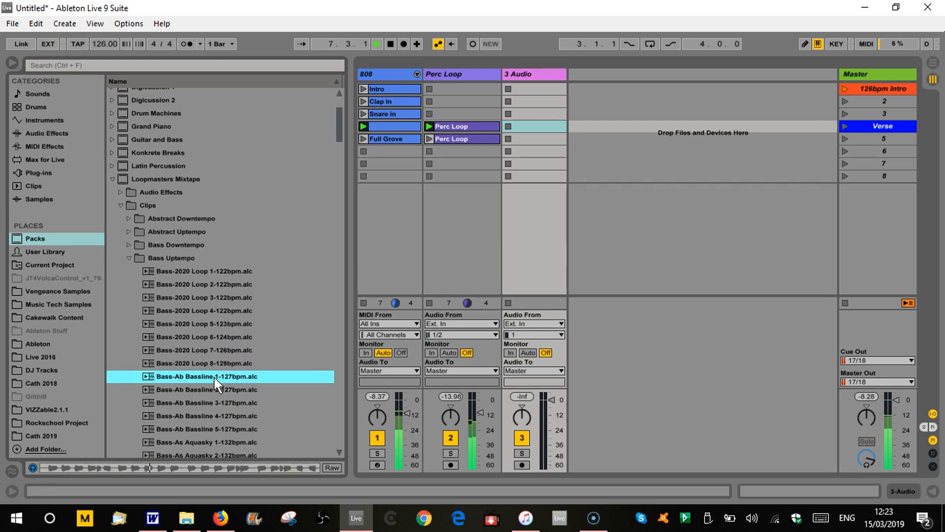
{"action": "double_click", "coordinate": [214, 388]}
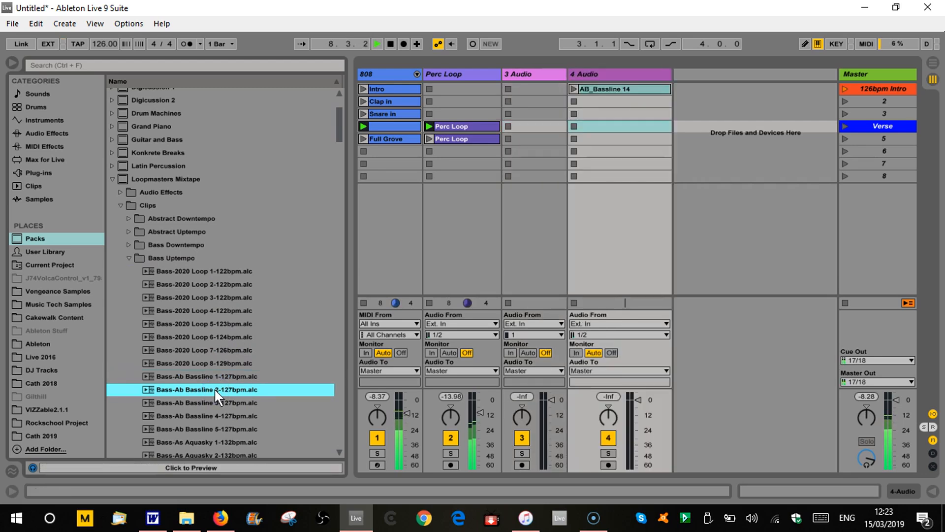
{"action": "left_click", "coordinate": [637, 74]}
{"action": "key", "text": "Delete"}
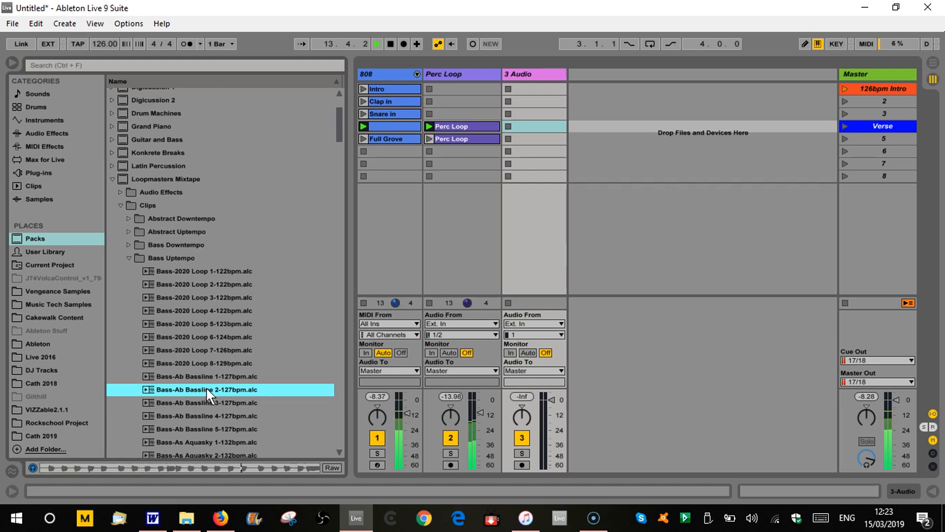
Place Bass-Ab Bassline 2-127bpm in the new audio track's scene 5 slot and launch scene 5.
{"action": "left_click_drag", "start_coordinate": [206, 386], "coordinate": [543, 132]}
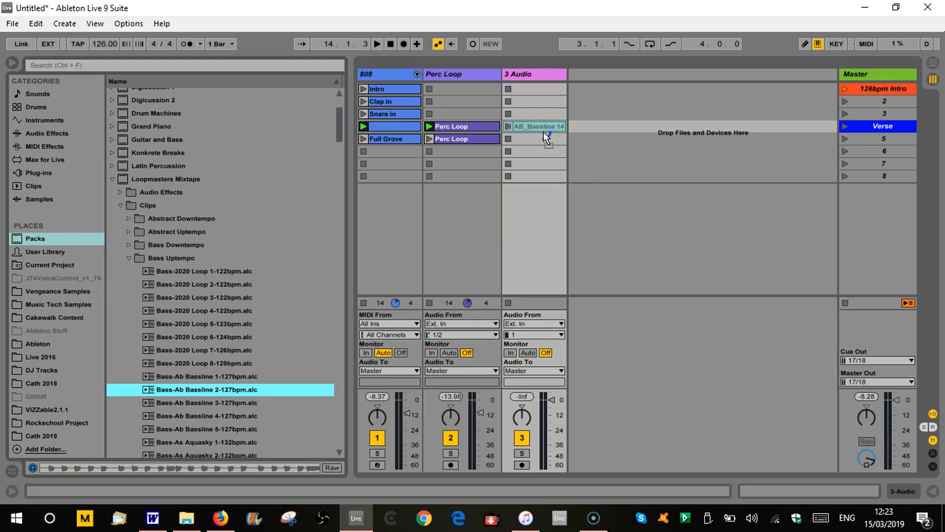
{"action": "left_click_drag", "start_coordinate": [544, 132], "coordinate": [543, 132]}
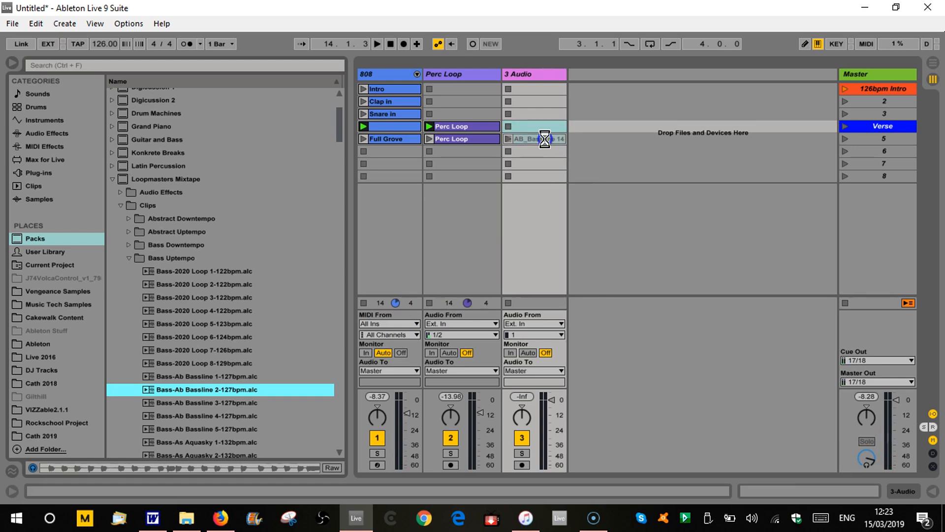
{"action": "left_click", "coordinate": [845, 138]}
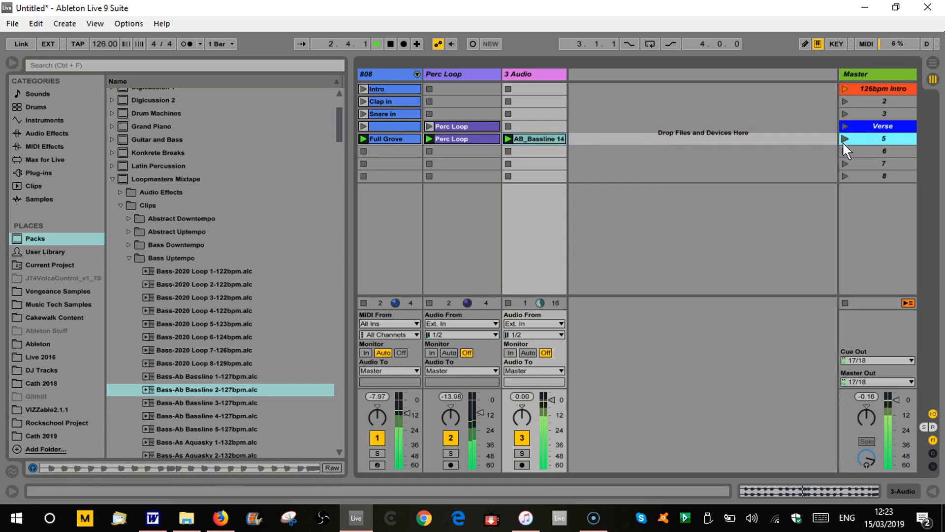
Colour scene 5 crimson.
{"action": "left_click", "coordinate": [869, 143]}
{"action": "right_click", "coordinate": [867, 138]}
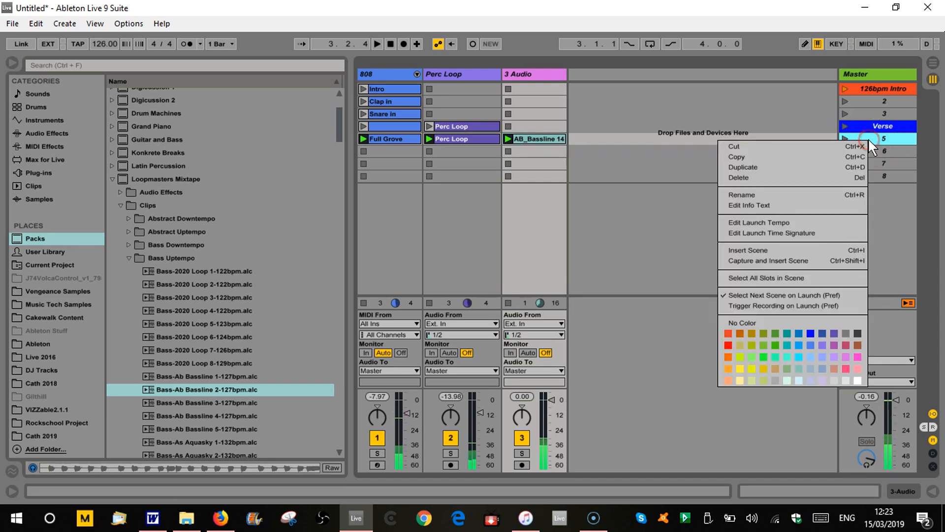
{"action": "left_click", "coordinate": [847, 344]}
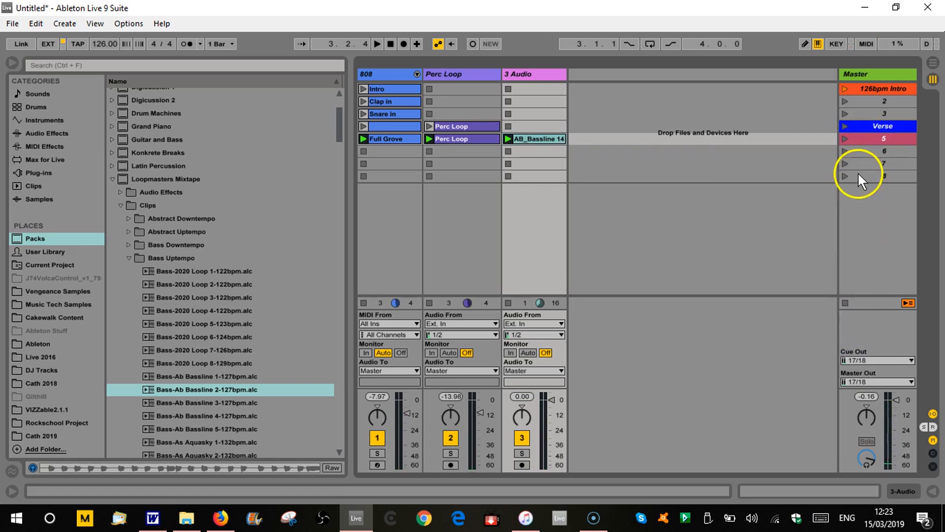
Recolour the AB_Bassline 14 clip pink to match its track.
{"action": "left_click", "coordinate": [530, 76]}
{"action": "left_click", "coordinate": [541, 139]}
{"action": "right_click", "coordinate": [543, 72]}
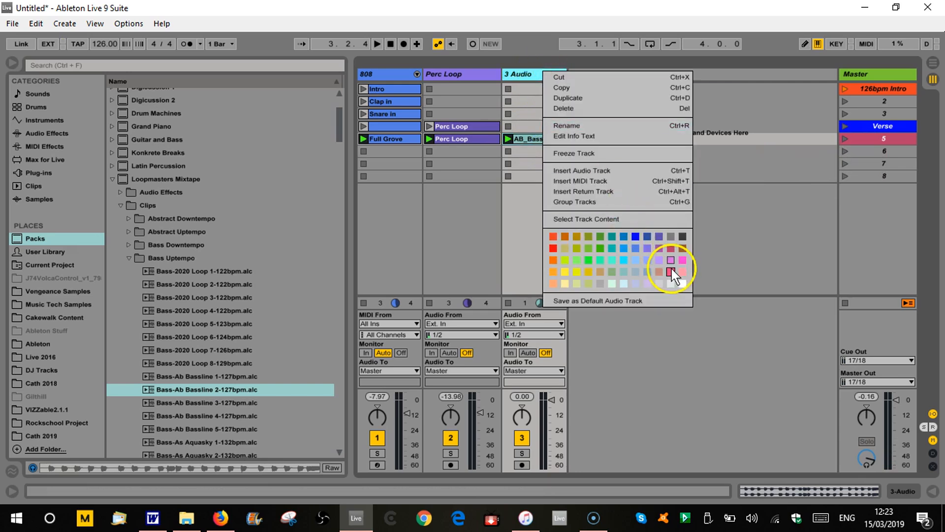
{"action": "left_click", "coordinate": [738, 226]}
{"action": "right_click", "coordinate": [546, 140]}
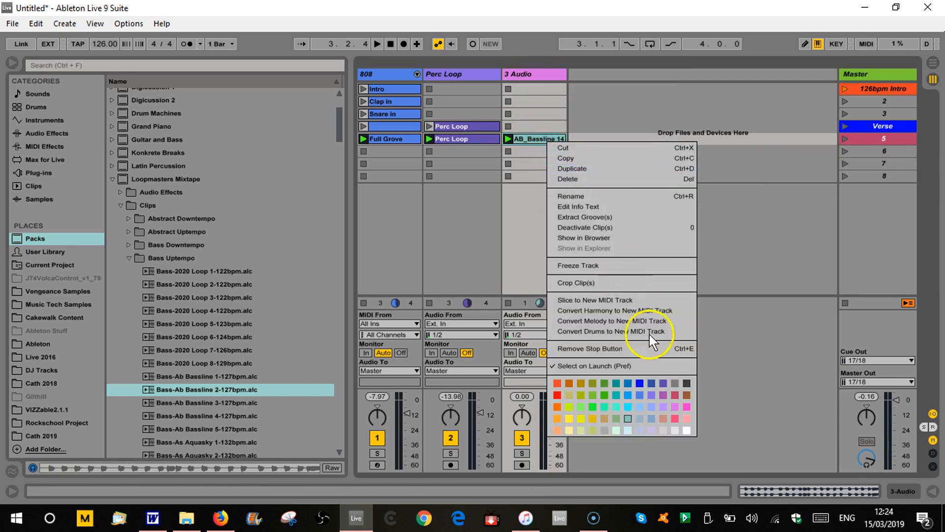
{"action": "left_click", "coordinate": [671, 412]}
{"action": "left_click", "coordinate": [647, 281]}
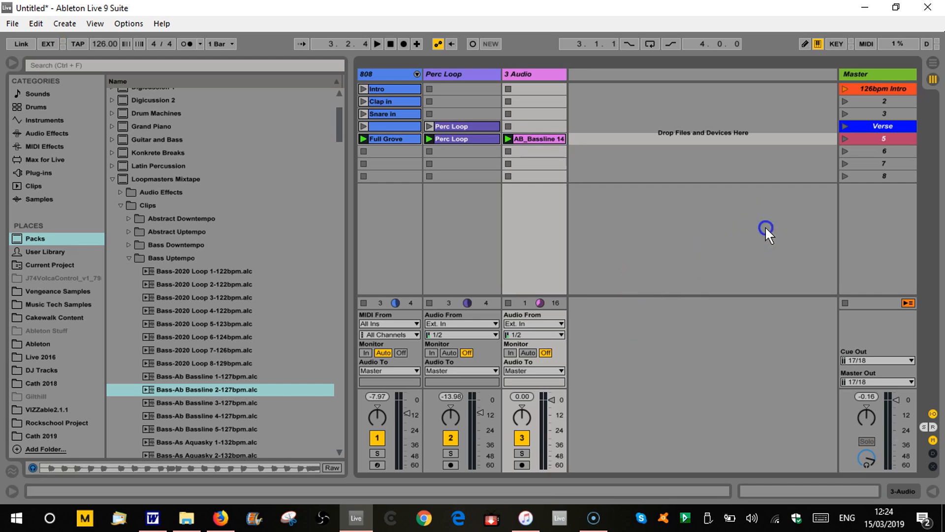
Rename scene 5 to Chorus.
{"action": "left_click", "coordinate": [885, 139]}
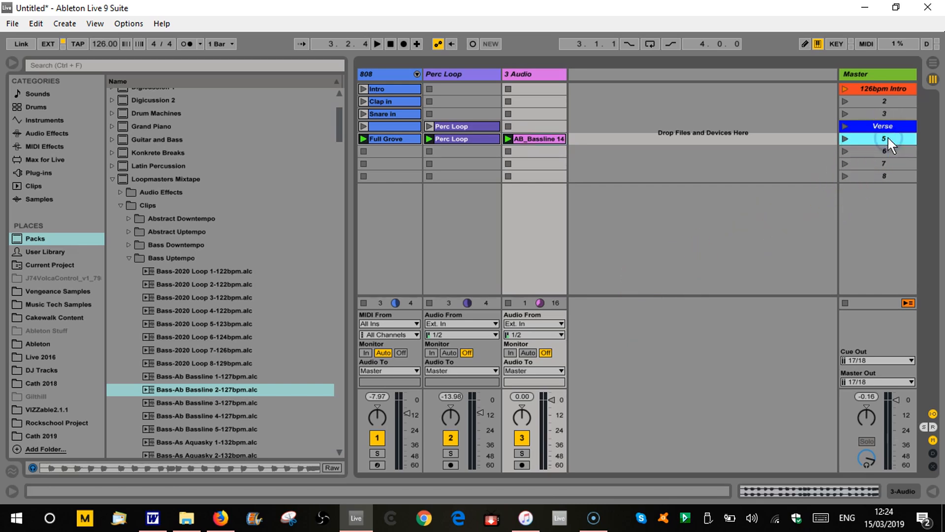
{"action": "key", "text": "ctrl+r"}
{"action": "type", "text": "Chorus"}
{"action": "left_click", "coordinate": [716, 222]}
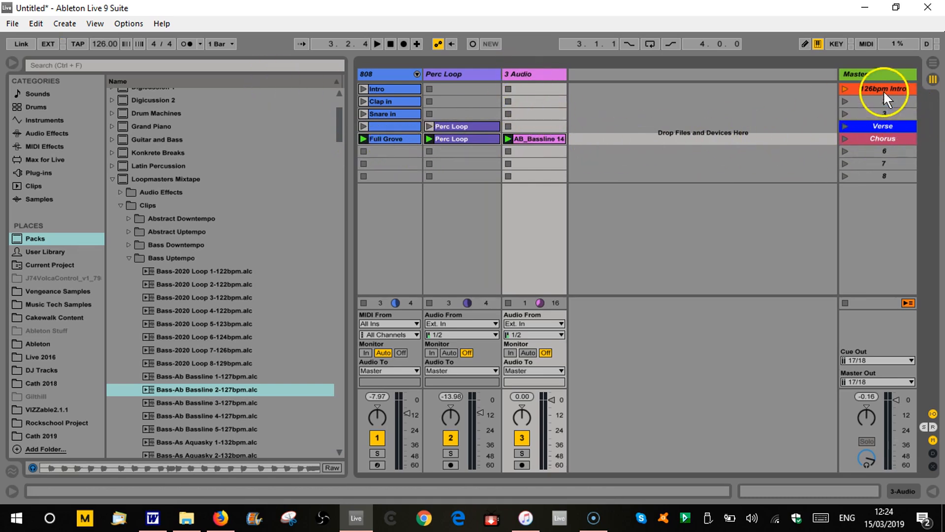
Colour all three clips in the Chorus row crimson to match the scene.
{"action": "left_click", "coordinate": [392, 139]}
{"action": "left_click", "coordinate": [523, 138]}
{"action": "right_click", "coordinate": [524, 139]}
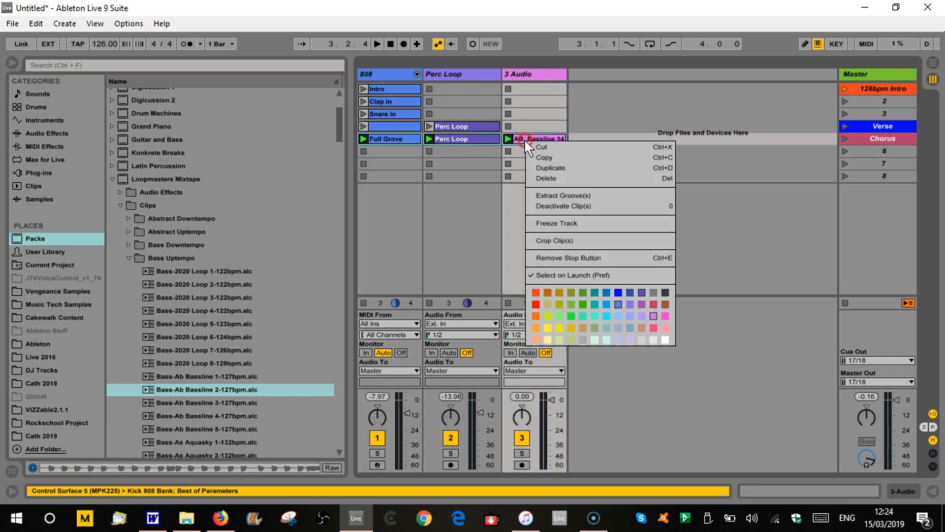
{"action": "left_click", "coordinate": [654, 301]}
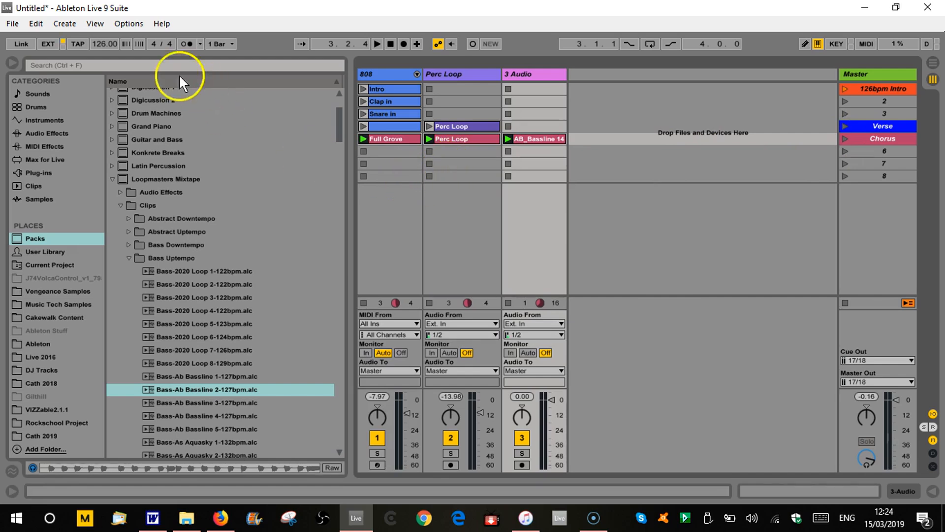
Hide the browser and examine the sample, warp and loop settings of the AB_Bassline 14 clip, closing the clip view when done.
{"action": "left_click", "coordinate": [12, 63]}
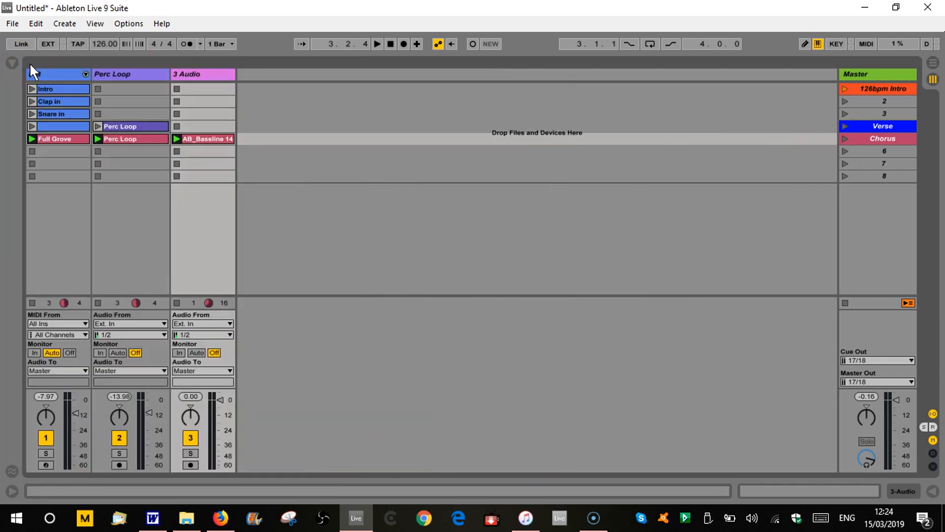
{"action": "double_click", "coordinate": [209, 139]}
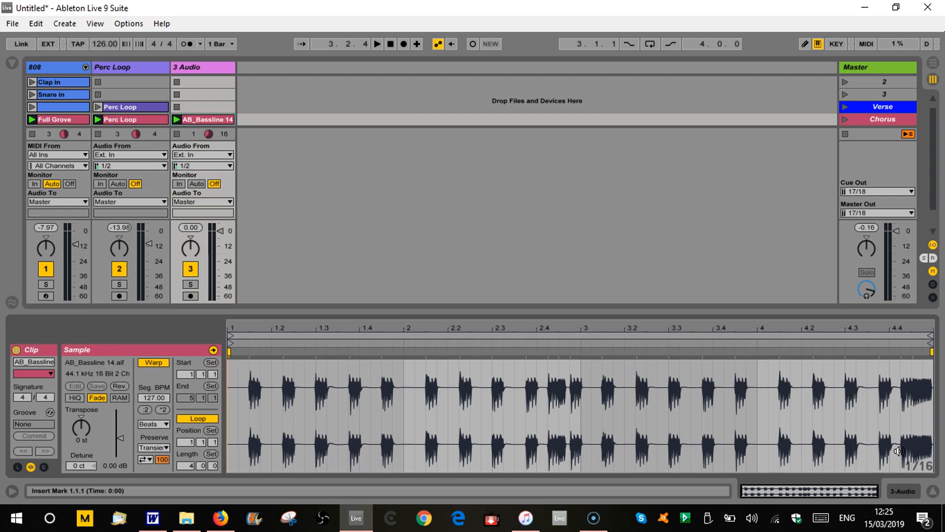
{"action": "left_click", "coordinate": [932, 491]}
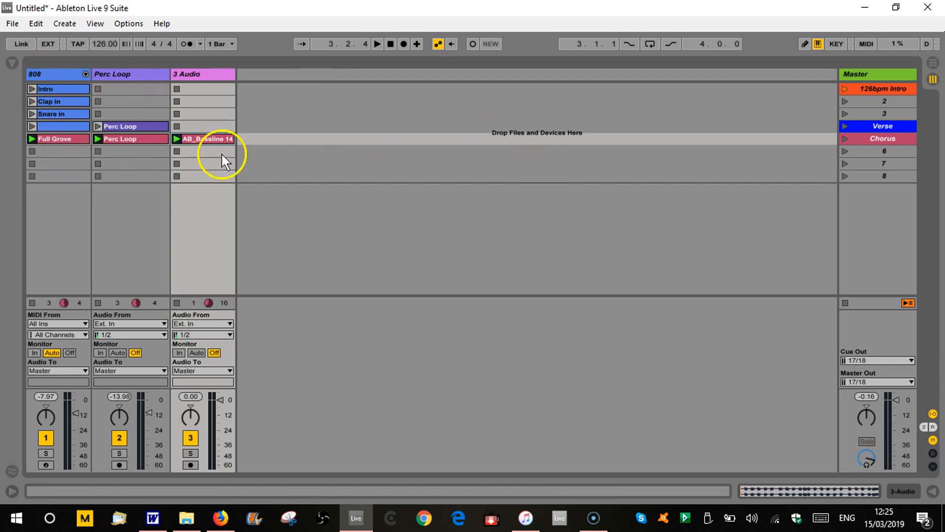
Copy the AB_Bassline 14 clip and the unnamed 808 clip from the Verse row into their scene 6 slots.
{"action": "left_click", "coordinate": [215, 139]}
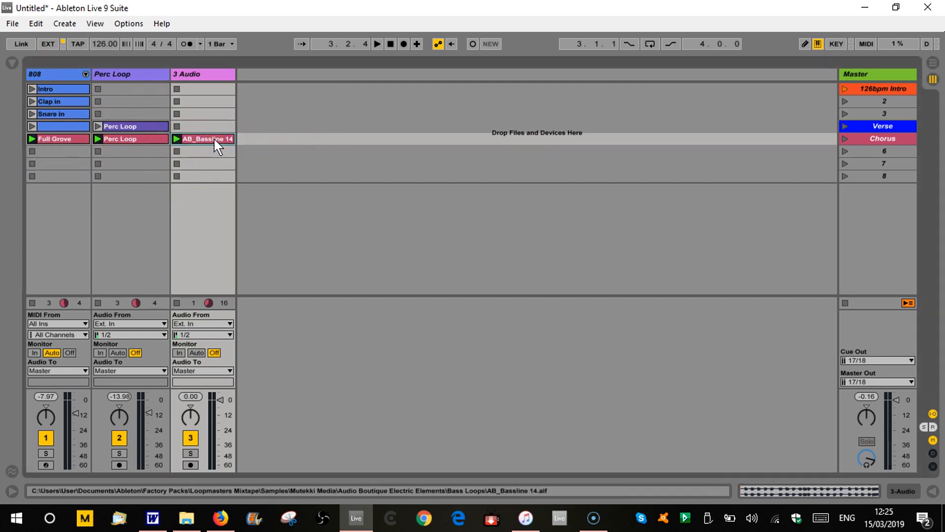
{"action": "left_click_drag", "start_coordinate": [213, 138], "coordinate": [211, 150]}
{"action": "left_click", "coordinate": [211, 150]}
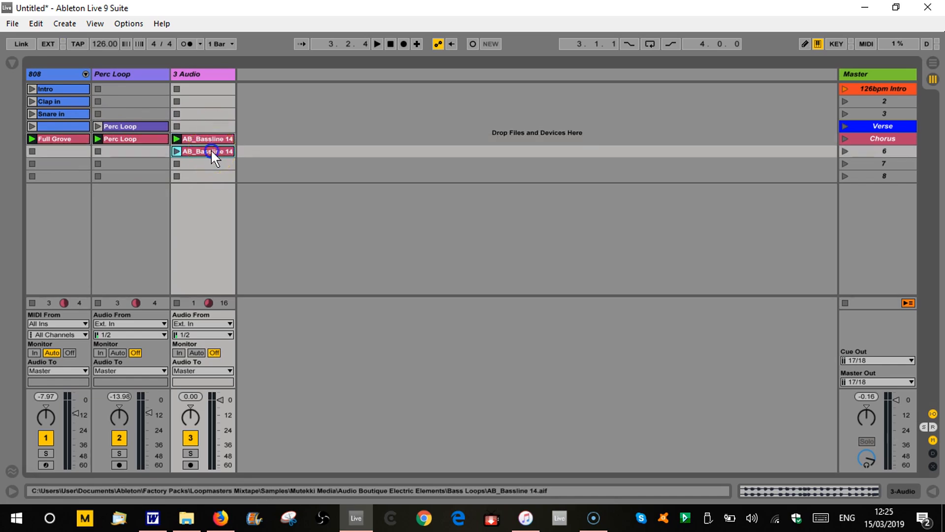
{"action": "left_click_drag", "start_coordinate": [48, 128], "coordinate": [52, 152]}
Play the Verse scene followed by the Chorus scene, stop playback, and launch the Chorus again from the start.
{"action": "left_click", "coordinate": [845, 126]}
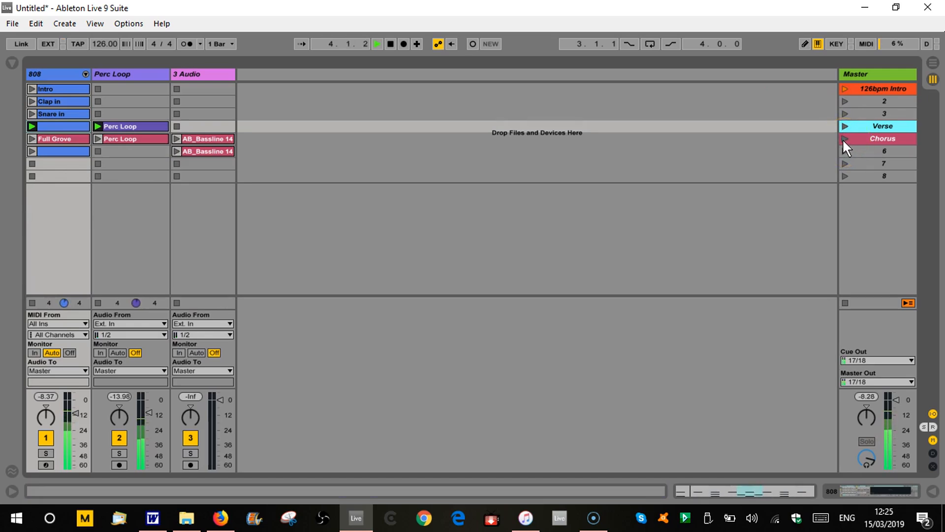
{"action": "left_click", "coordinate": [845, 139]}
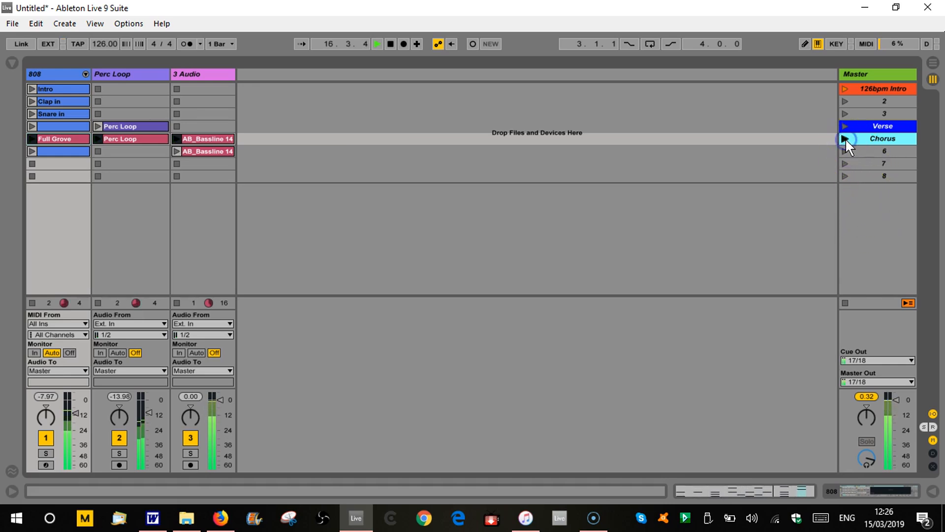
{"action": "key", "text": "space"}
{"action": "key", "text": "Down"}
{"action": "key", "text": "Down"}
{"action": "key", "text": "Down"}
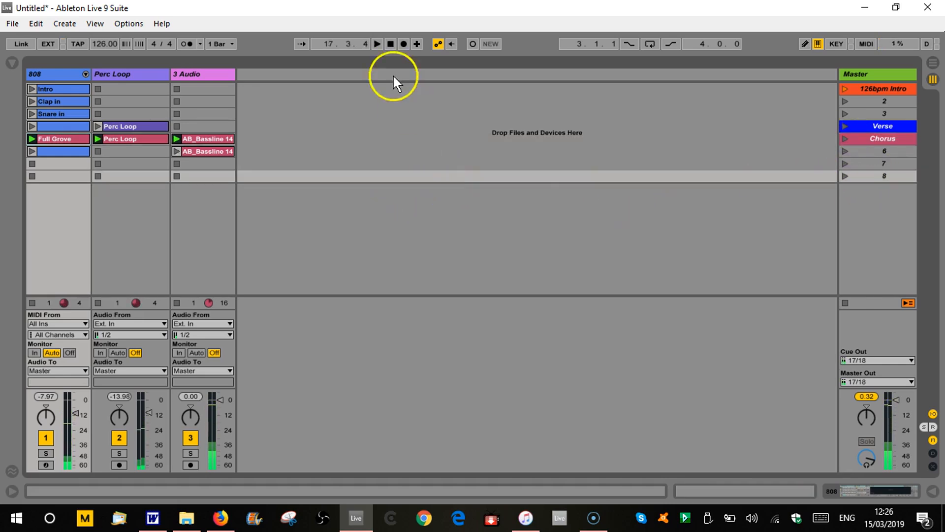
{"action": "left_click", "coordinate": [843, 137]}
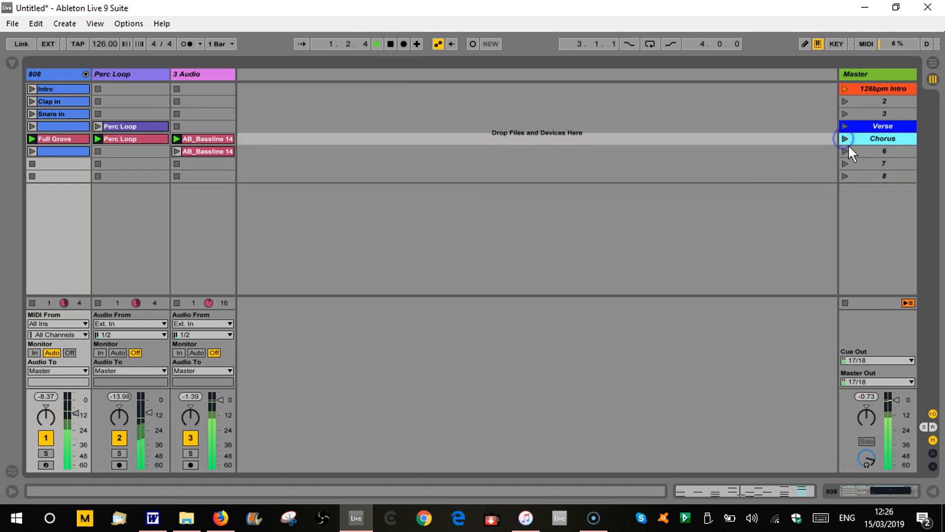
Launch the Chorus scene and follow it with scene 6 to hear the transition.
{"action": "left_click", "coordinate": [865, 151]}
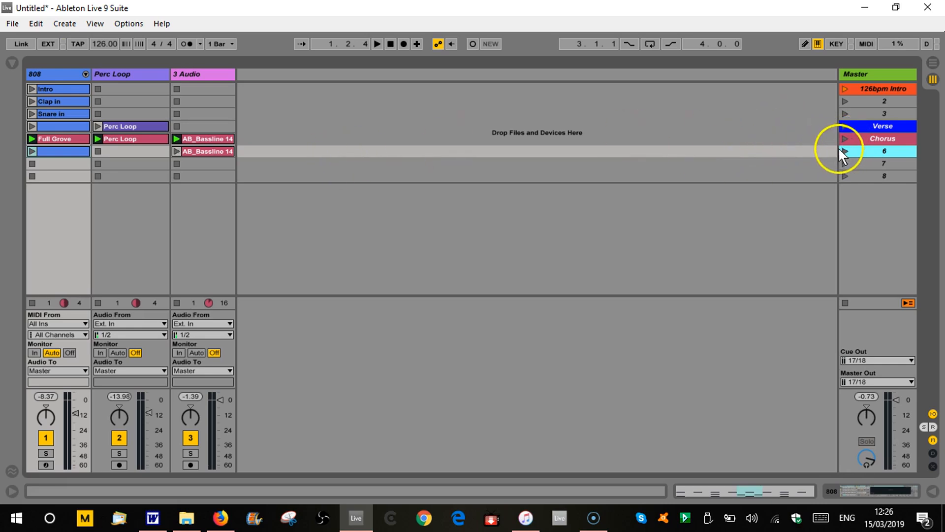
{"action": "left_click", "coordinate": [776, 188]}
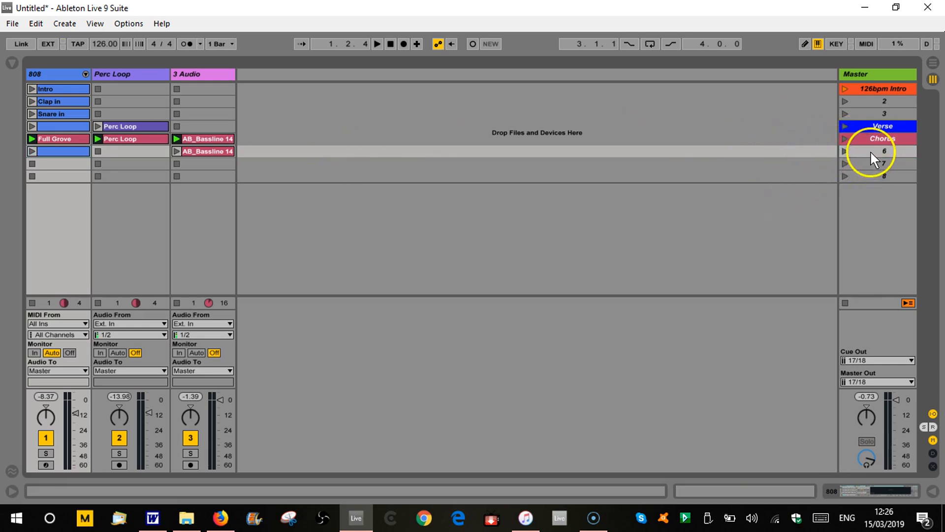
{"action": "left_click", "coordinate": [844, 138]}
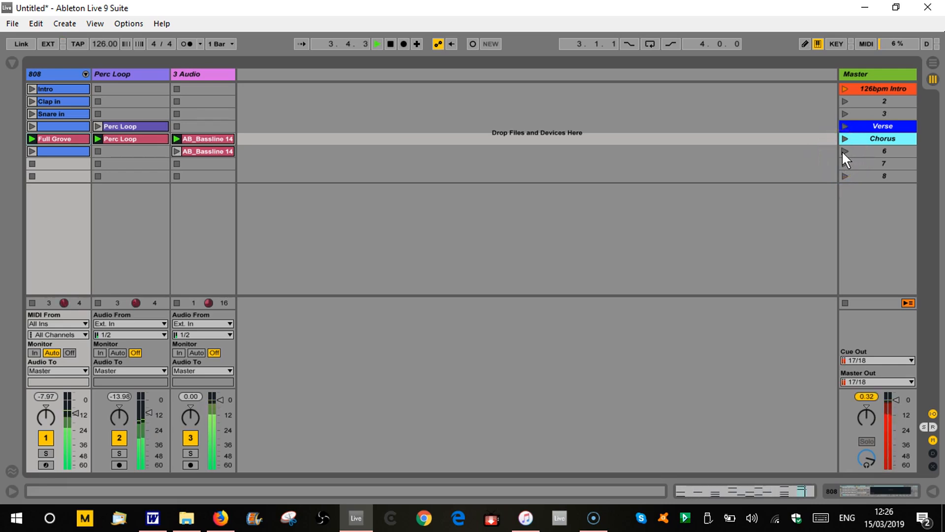
{"action": "left_click", "coordinate": [843, 151]}
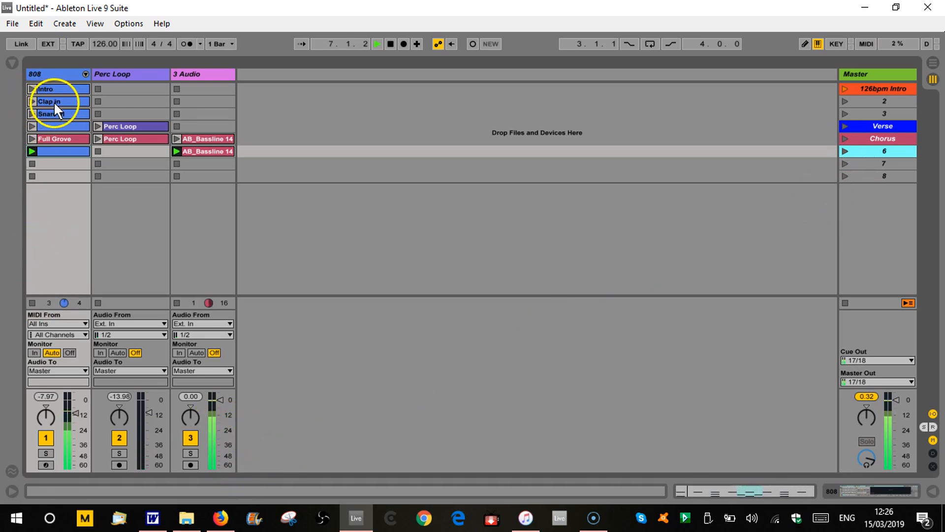
Try filling scene 7 with the Snare in clip and a duplicate of AB_Bassline 14, replacing Snare in with the Intro clip.
{"action": "left_click_drag", "start_coordinate": [55, 110], "coordinate": [64, 161]}
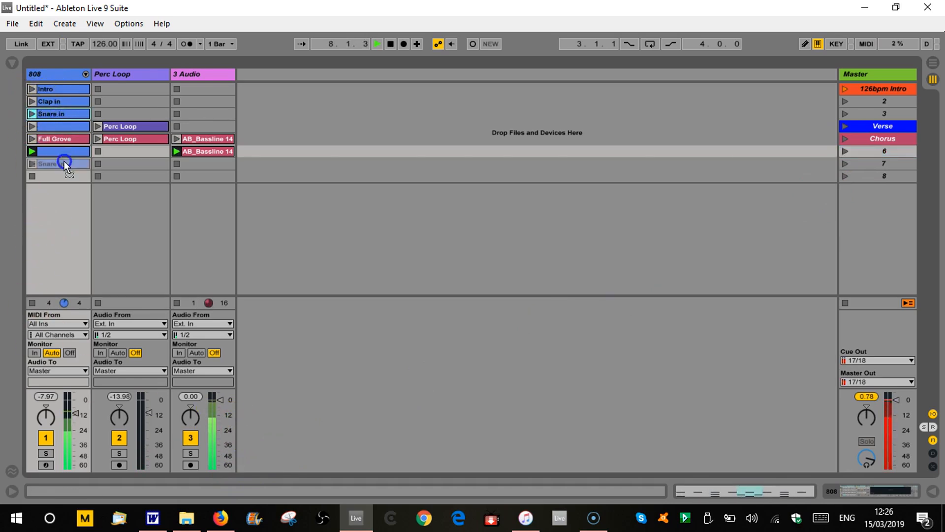
{"action": "left_click", "coordinate": [202, 149]}
{"action": "key", "text": "ctrl+s"}
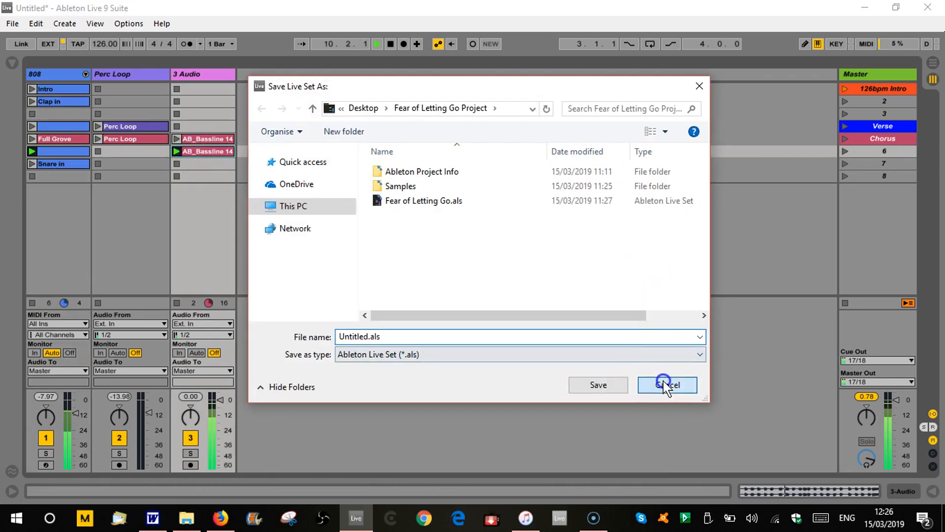
{"action": "left_click", "coordinate": [667, 385]}
{"action": "key", "text": "ctrl+d"}
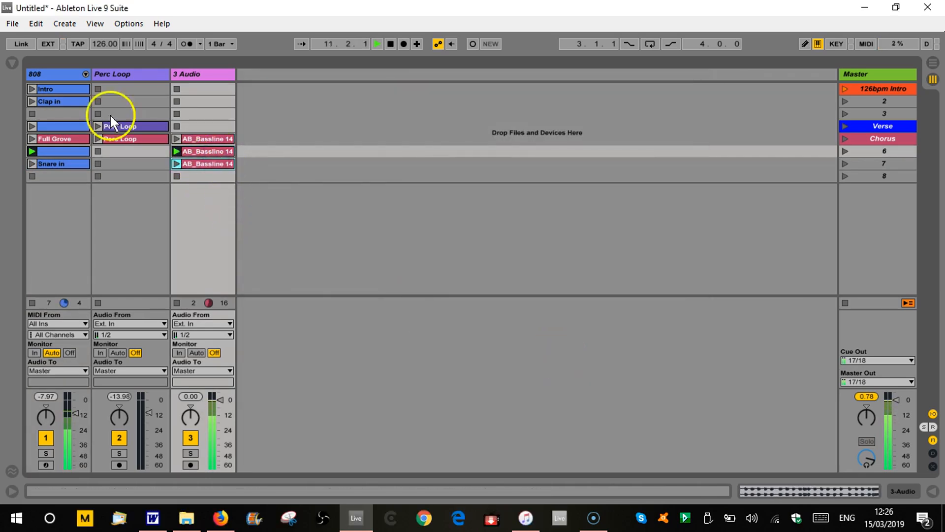
{"action": "left_click_drag", "start_coordinate": [66, 90], "coordinate": [70, 163]}
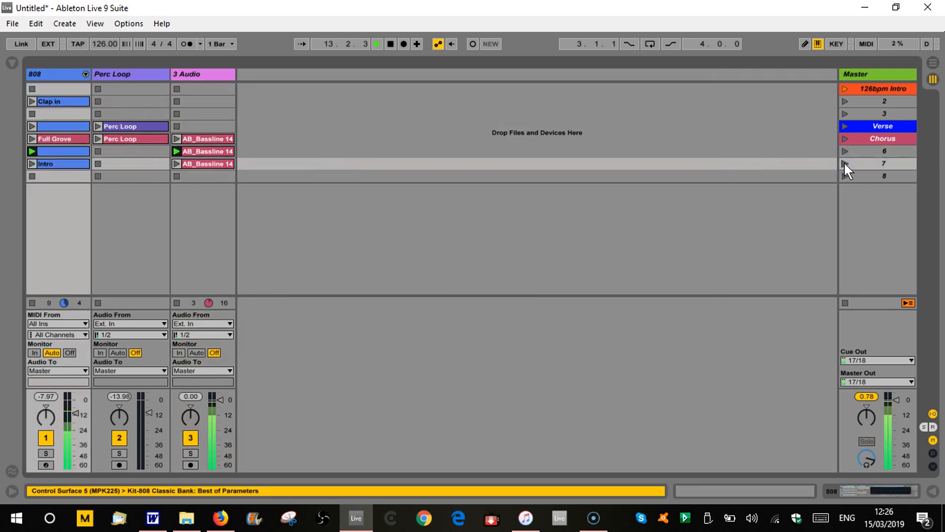
Lower the 3 Audio track's volume, launch scene 7 and stop playback after listening.
{"action": "left_click_drag", "start_coordinate": [218, 400], "coordinate": [219, 410]}
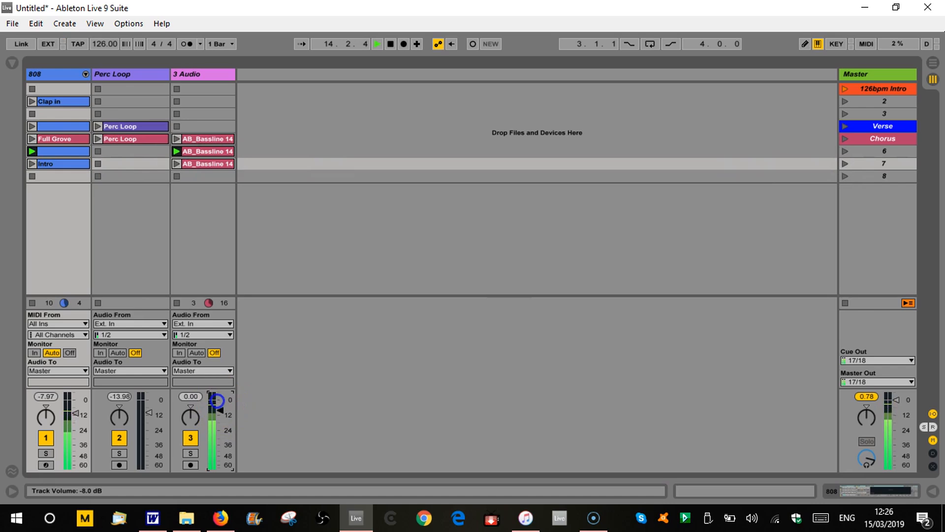
{"action": "left_click", "coordinate": [845, 163]}
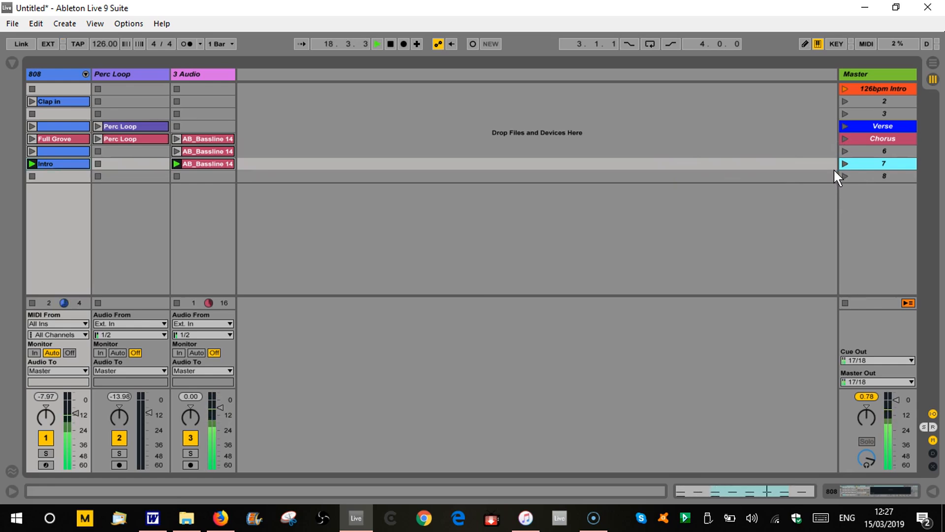
{"action": "key", "text": "space"}
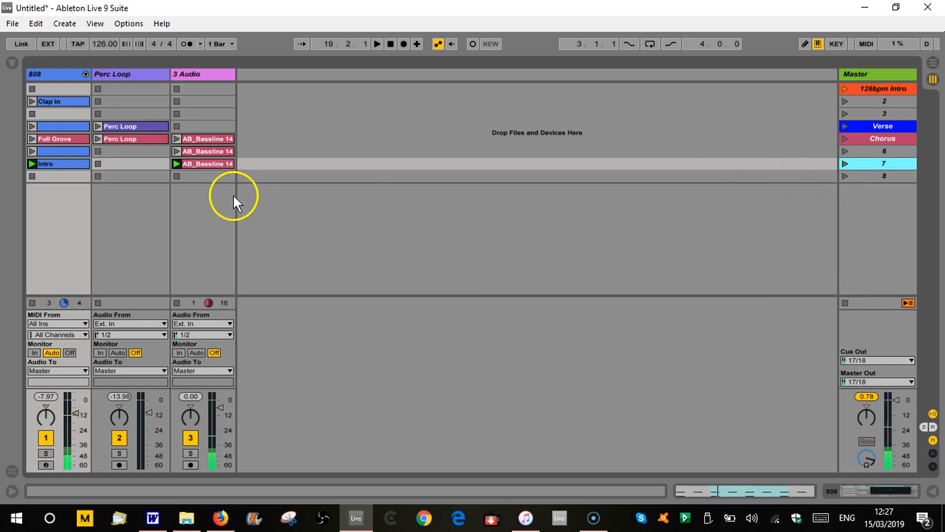
Copy the Intro clip back to scene 1, then undo the clip and volume changes made while filling scene 7.
{"action": "left_click_drag", "start_coordinate": [55, 161], "coordinate": [58, 89]}
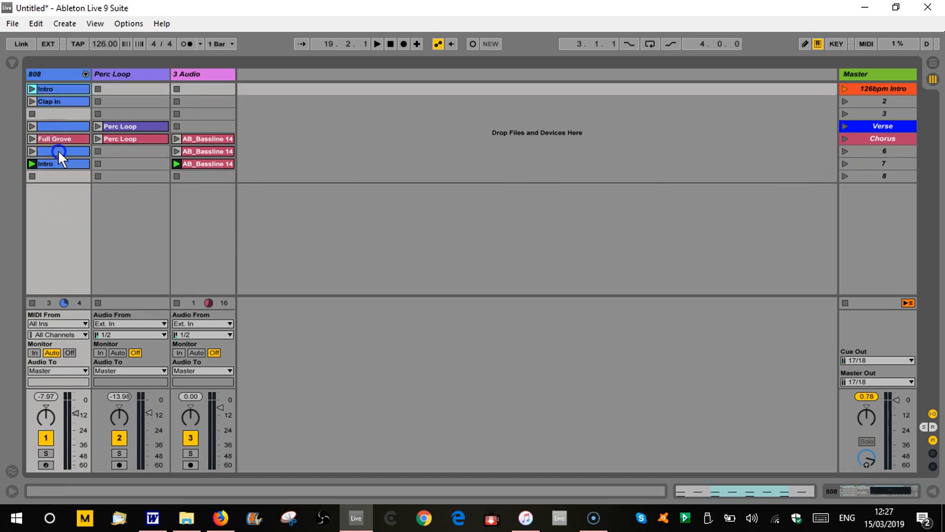
{"action": "key", "text": "Delete"}
{"action": "key", "text": "ctrl+z"}
{"action": "key", "text": "ctrl+z"}
{"action": "key", "text": "ctrl+z"}
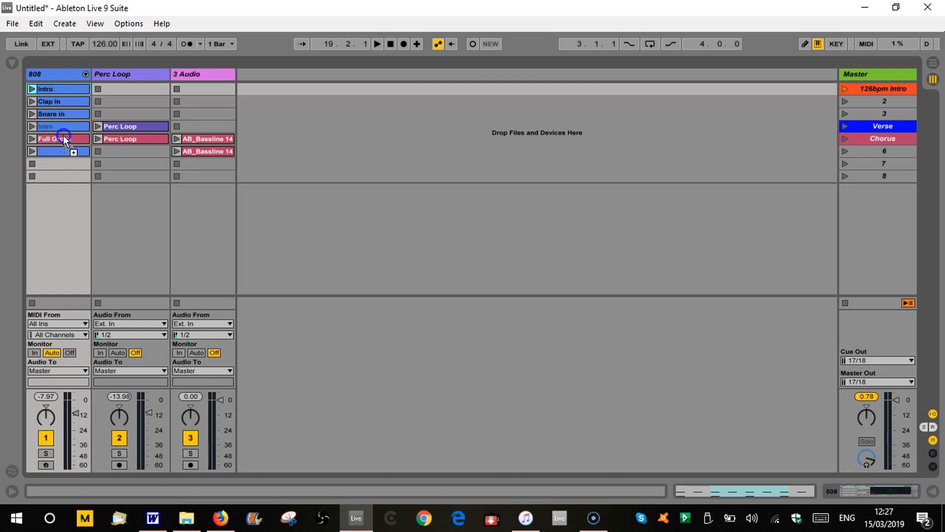
Copy the Intro clip from scene 1 into scene 7 and duplicate scene 6's AB_Bassline 14 clip into the slot below.
{"action": "left_click", "coordinate": [63, 89], "text": "ctrl"}
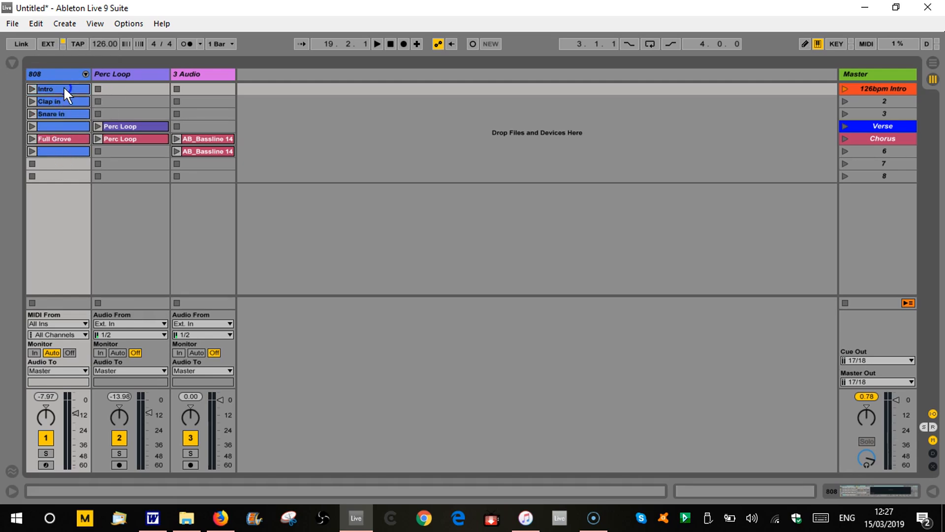
{"action": "left_click_drag", "start_coordinate": [63, 87], "coordinate": [66, 162]}
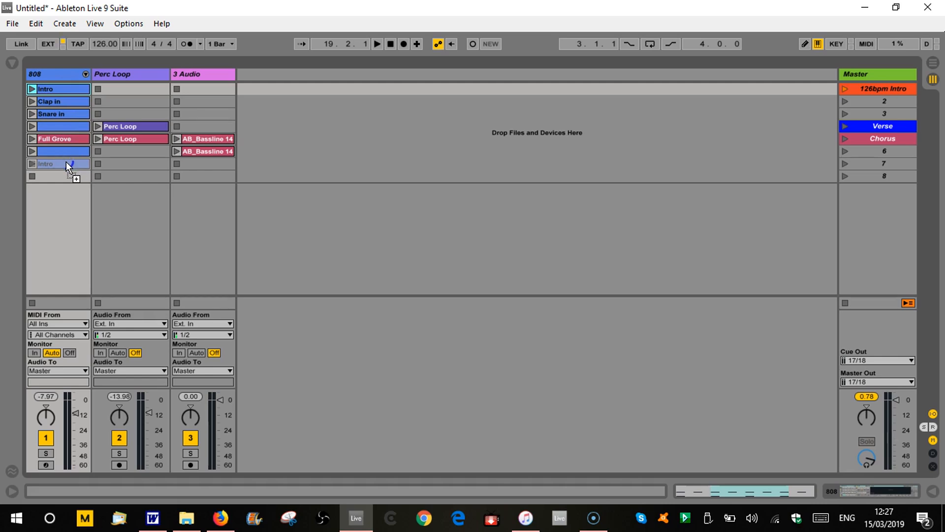
{"action": "left_click_drag", "start_coordinate": [66, 161], "coordinate": [64, 159]}
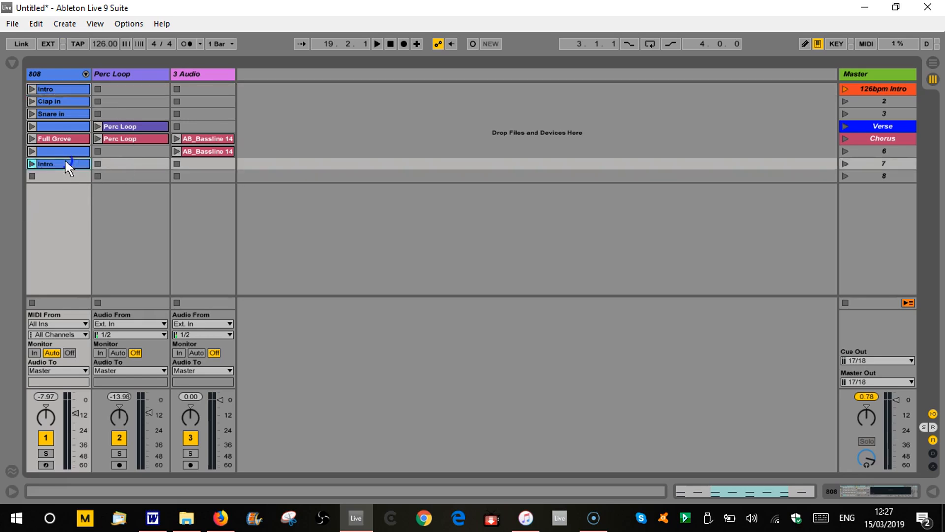
{"action": "left_click", "coordinate": [195, 149]}
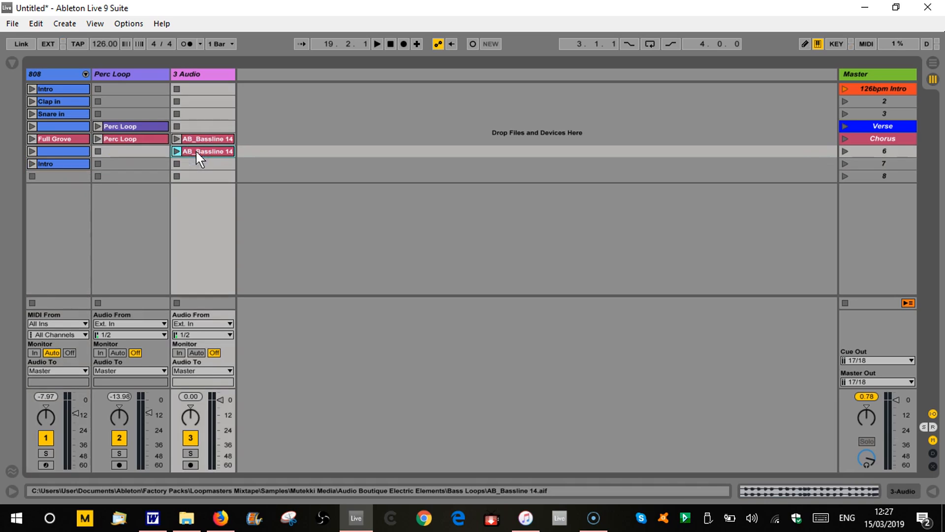
{"action": "key", "text": "ctrl+d"}
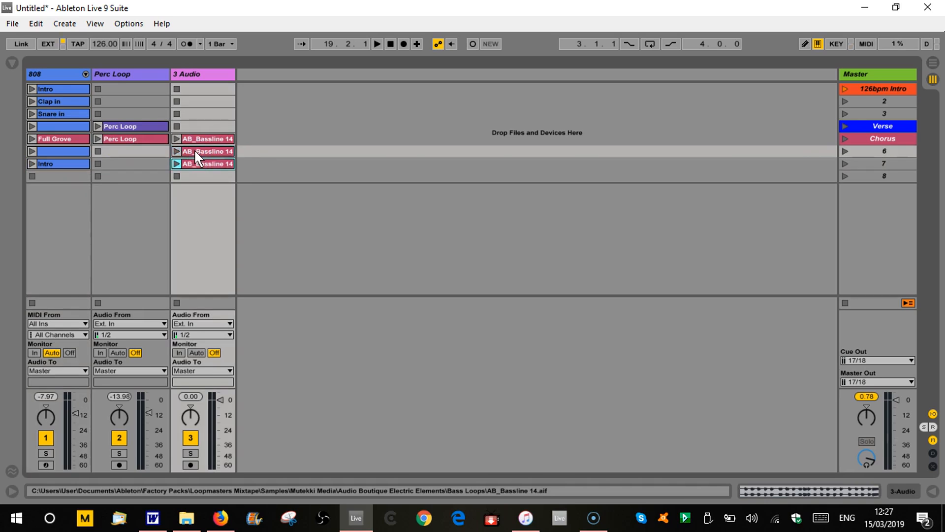
Delete the empty scene 8 and rename the 3 Audio track as Bass.
{"action": "right_click", "coordinate": [871, 177]}
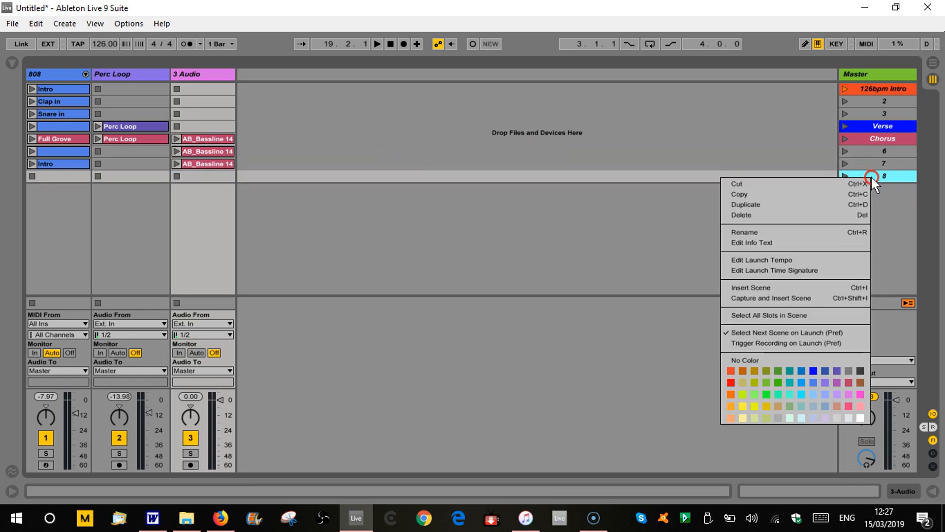
{"action": "left_click", "coordinate": [799, 216]}
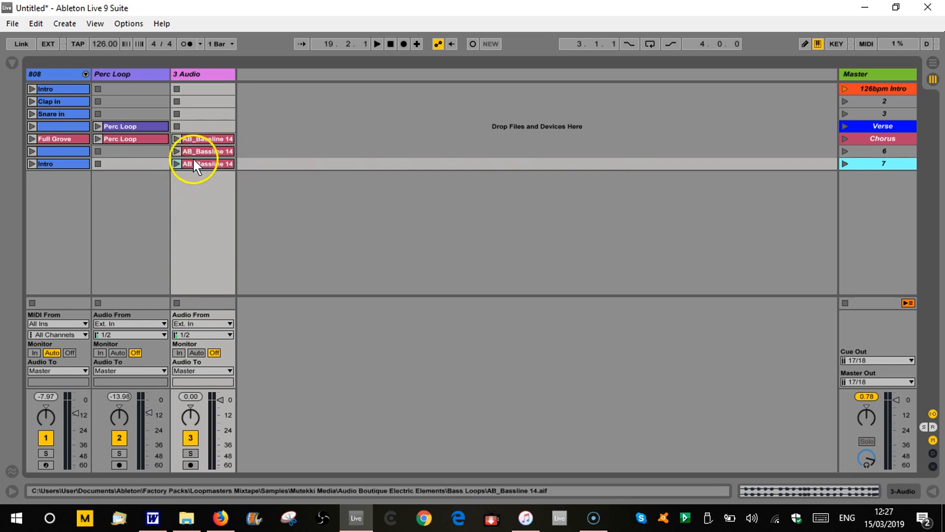
{"action": "left_click", "coordinate": [196, 73]}
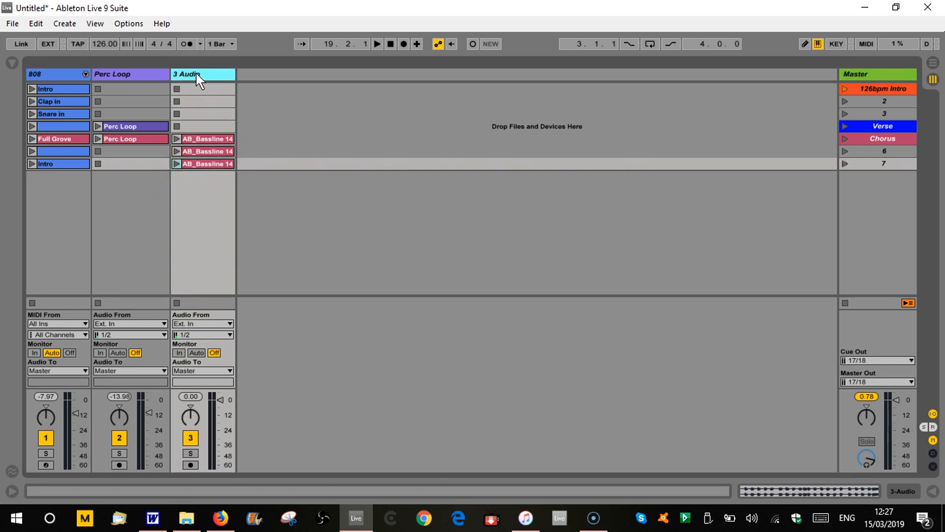
{"action": "type", "text": "Bass"}
{"action": "key", "text": "Return"}
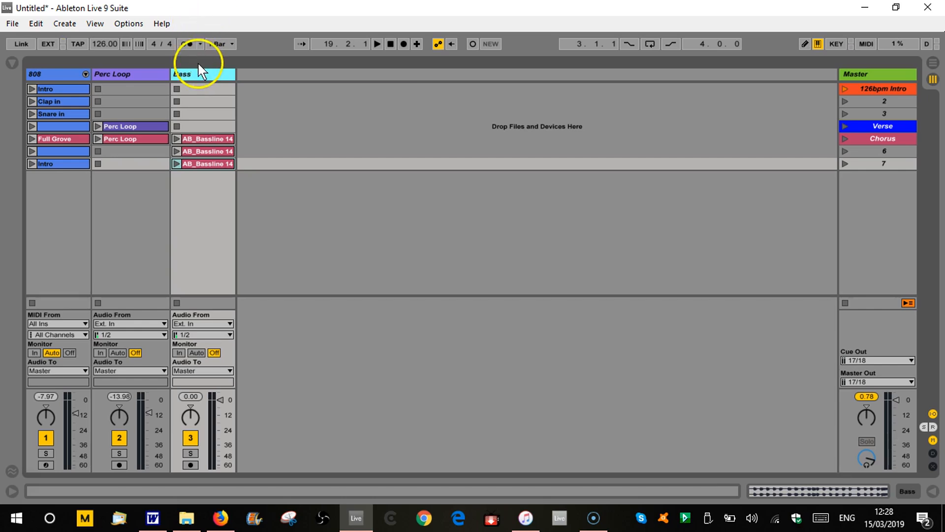
Duplicate the Bass track and delete the duplicate's clips in the Chorus and scene 7 rows.
{"action": "right_click", "coordinate": [200, 72]}
{"action": "key", "text": "ctrl+d"}
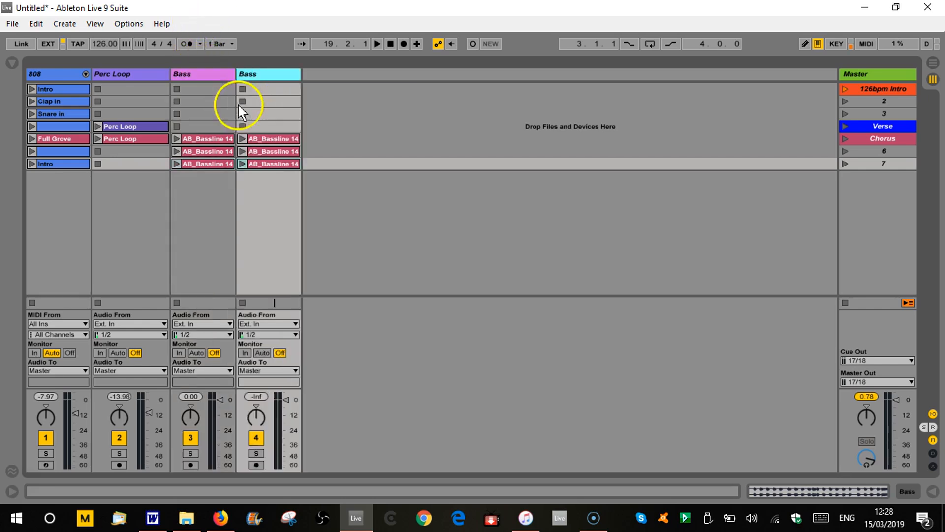
{"action": "left_click", "coordinate": [265, 139]}
{"action": "key", "text": "Delete"}
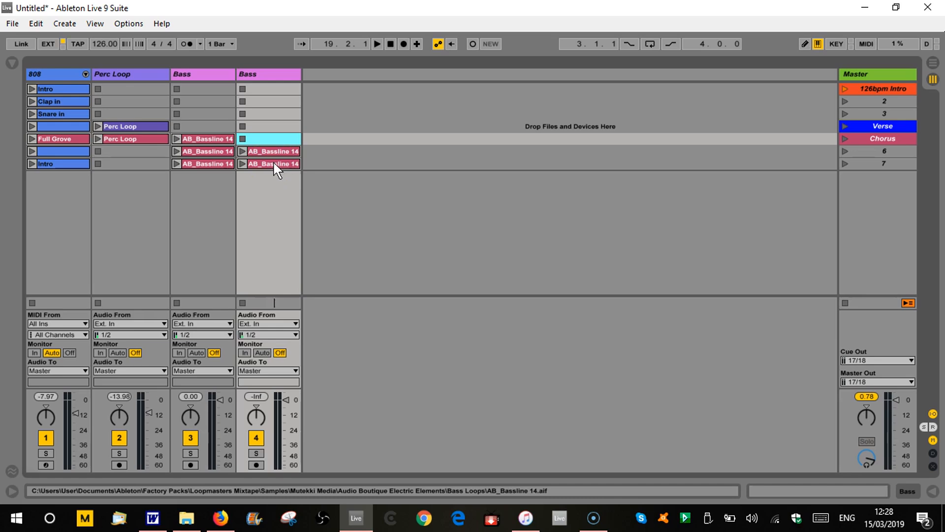
{"action": "left_click", "coordinate": [273, 161]}
{"action": "key", "text": "Delete"}
Open the second Bass track's AB_Bassline 14 clip in scene 6 and transpose it by 12 st.
{"action": "left_click", "coordinate": [272, 151]}
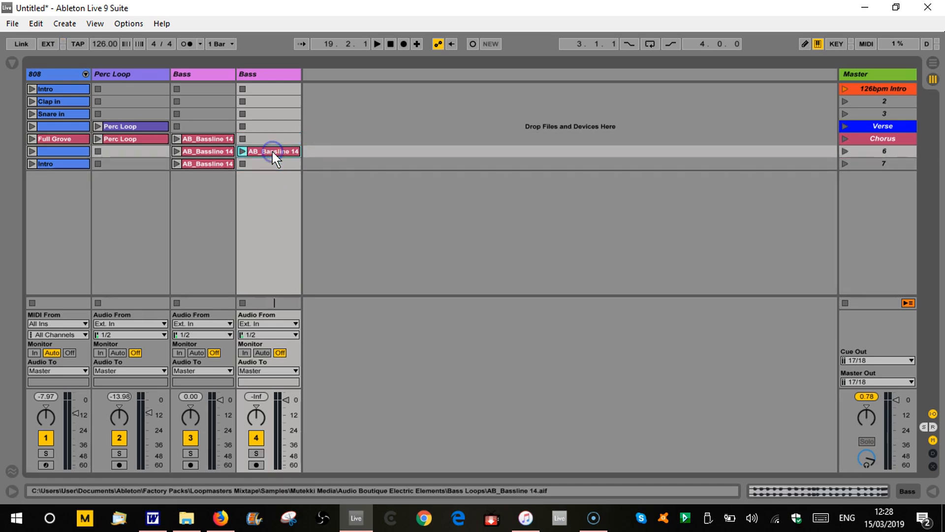
{"action": "right_click", "coordinate": [273, 153]}
{"action": "left_click", "coordinate": [272, 153]}
{"action": "double_click", "coordinate": [265, 150]}
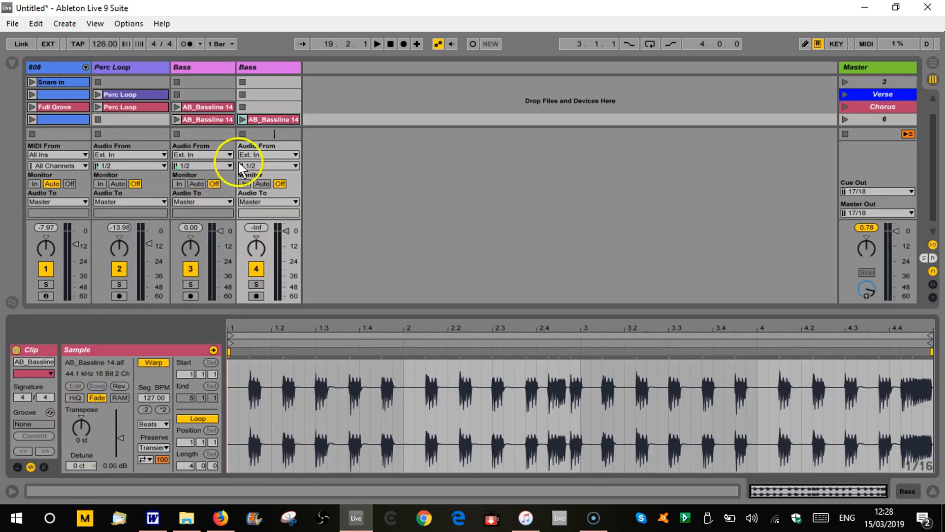
{"action": "left_click", "coordinate": [79, 439]}
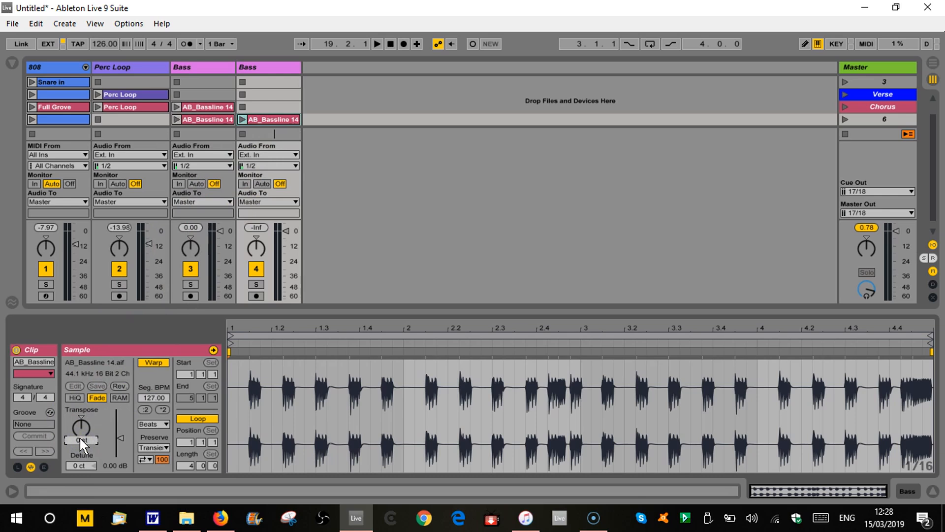
{"action": "type", "text": "12"}
{"action": "key", "text": "Return"}
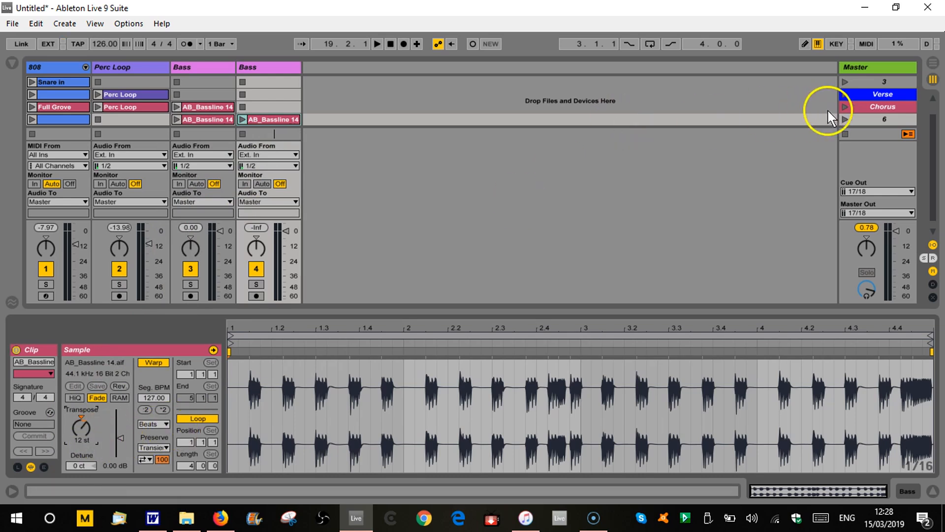
Play the Chorus followed by scene 6 and lower the volumes of both Bass tracks to balance them.
{"action": "left_click", "coordinate": [845, 107]}
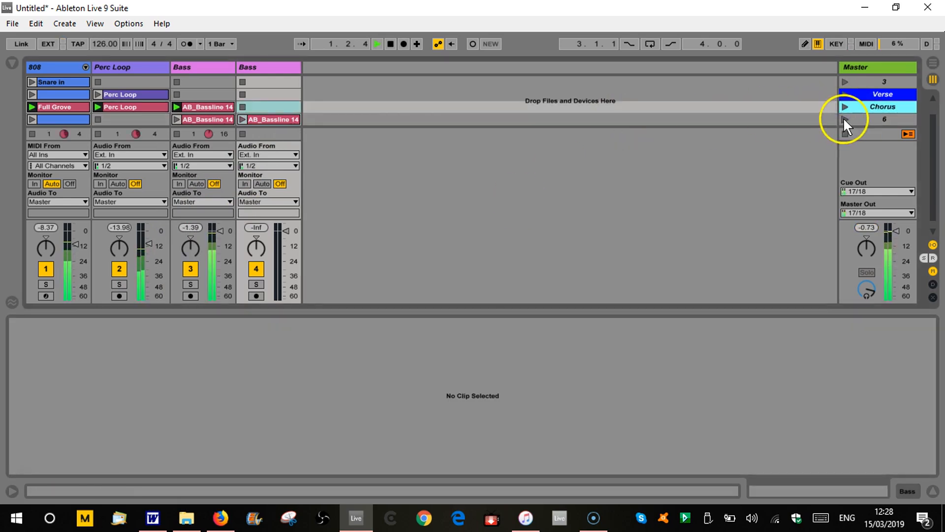
{"action": "left_click", "coordinate": [843, 117]}
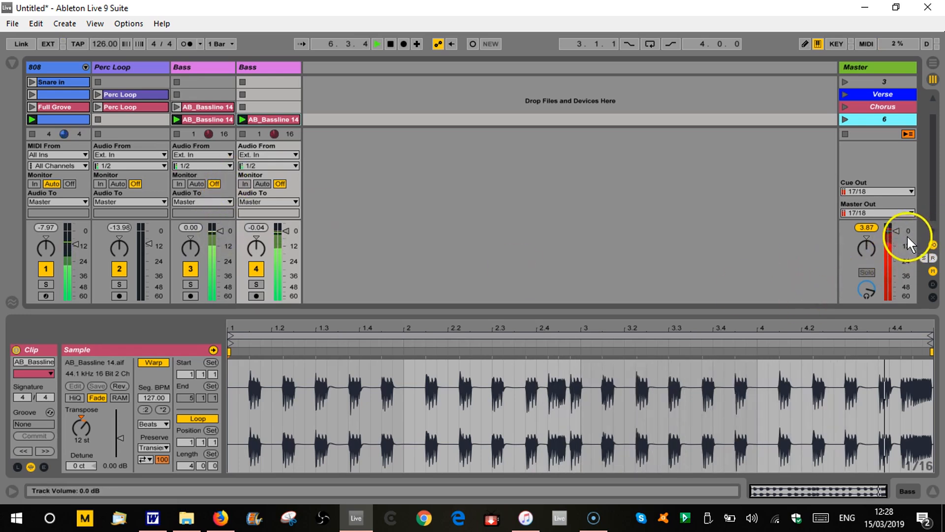
{"action": "left_click_drag", "start_coordinate": [286, 231], "coordinate": [285, 243]}
{"action": "left_click_drag", "start_coordinate": [222, 239], "coordinate": [223, 248]}
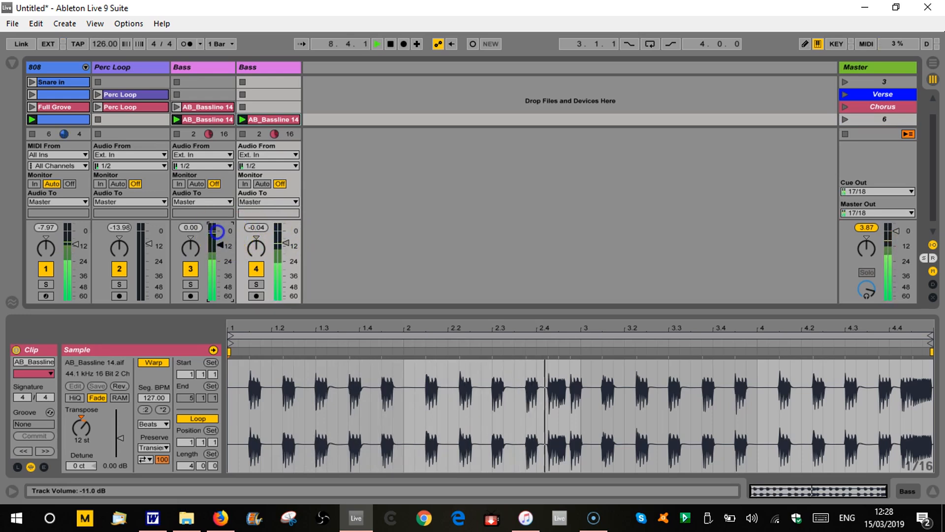
{"action": "left_click_drag", "start_coordinate": [284, 242], "coordinate": [285, 240]}
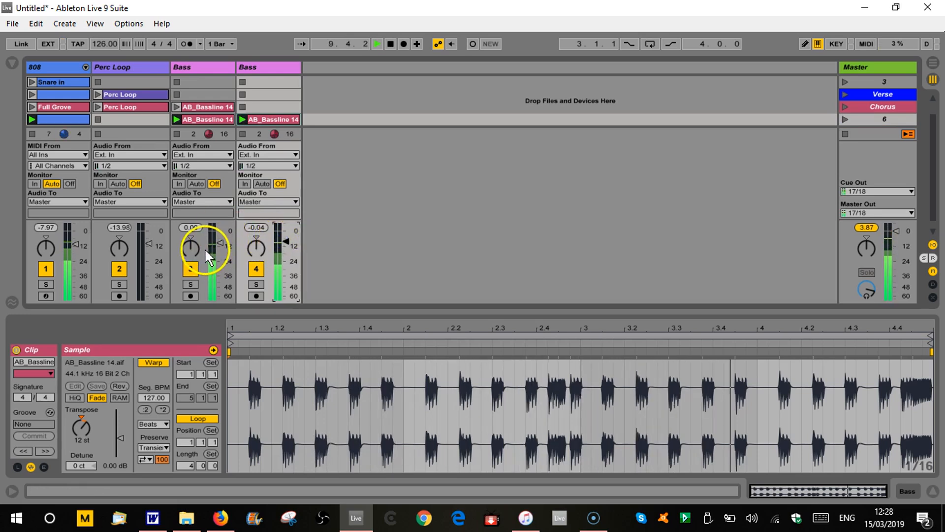
{"action": "left_click_drag", "start_coordinate": [218, 244], "coordinate": [218, 251]}
{"action": "left_click", "coordinate": [278, 246]}
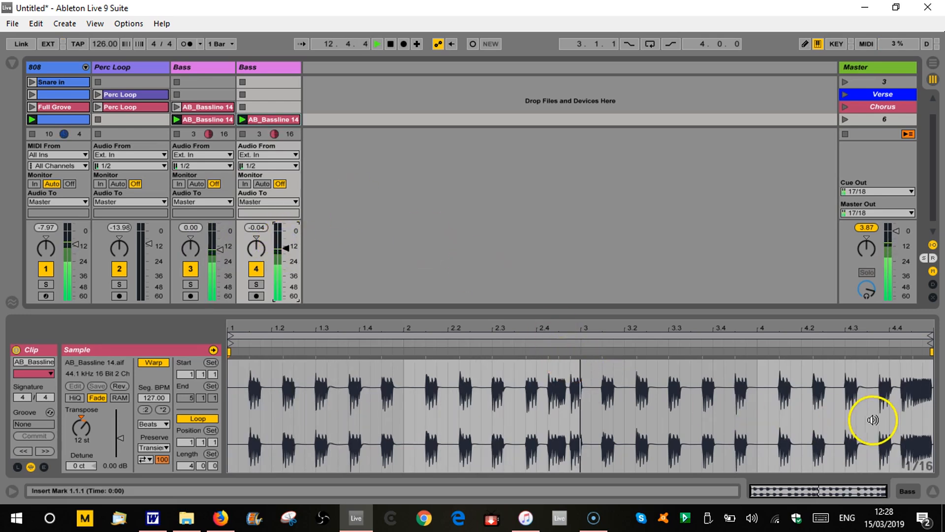
Shorten the transposed bass clip's loop to its first bar, with a loop length of 1.0.0.
{"action": "mouse_move", "coordinate": [929, 339]}
{"action": "left_mouse_down"}
{"action": "mouse_move", "coordinate": [766, 338]}
{"action": "mouse_move", "coordinate": [403, 365]}
{"action": "left_mouse_up"}
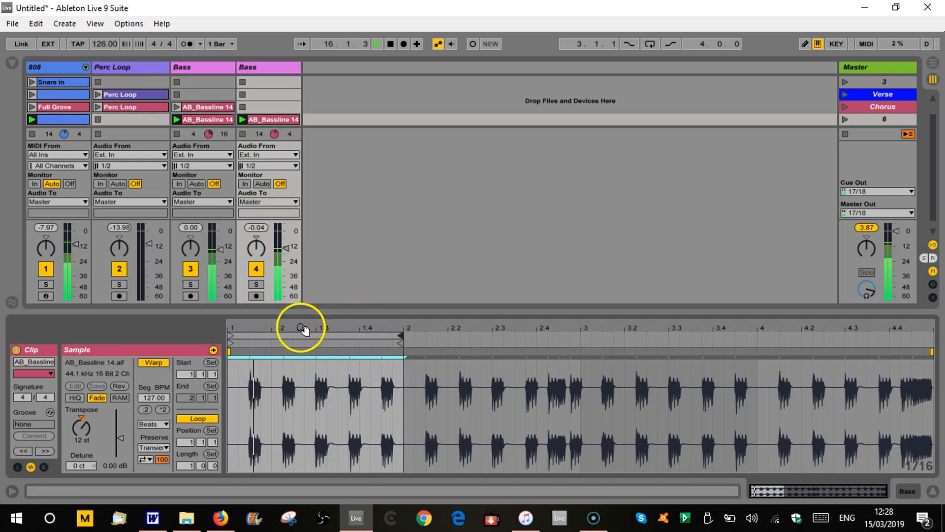
{"action": "left_click", "coordinate": [316, 359]}
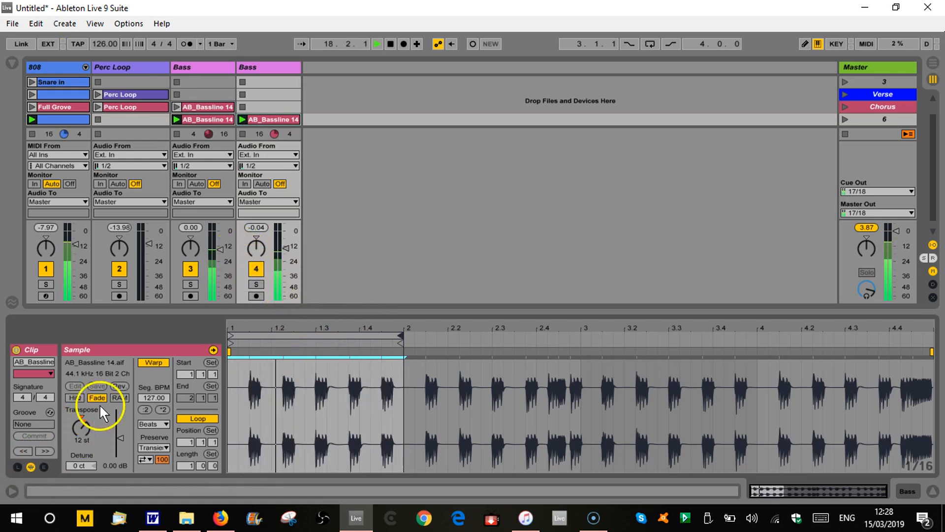
Try reversing the transposed bass clip's sample and restore its original direction.
{"action": "left_click", "coordinate": [118, 386]}
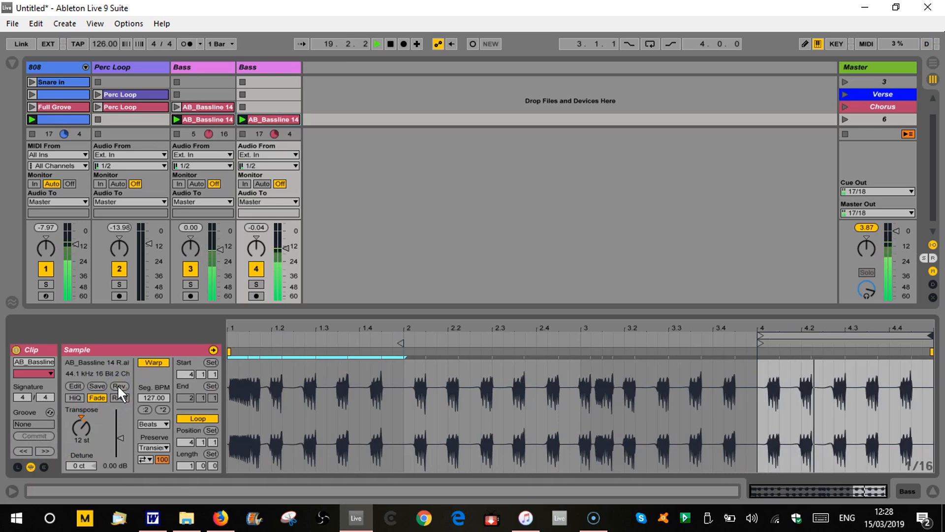
{"action": "left_click", "coordinate": [118, 386]}
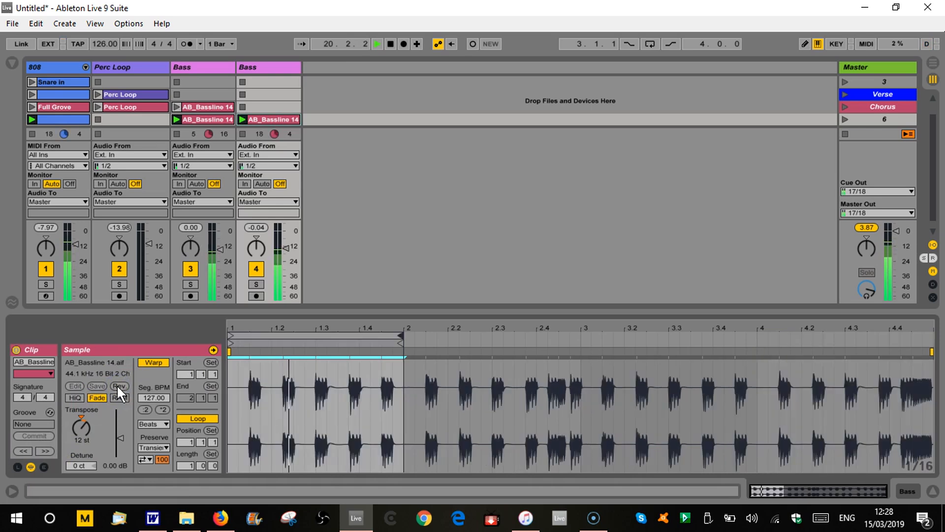
Raise the second Bass track's volume slightly and stop playback.
{"action": "left_click", "coordinate": [282, 246]}
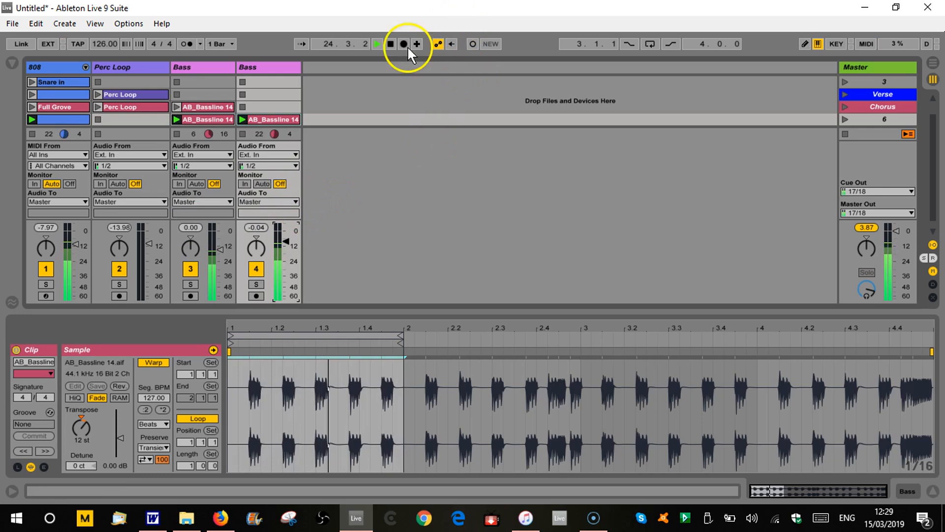
{"action": "left_click", "coordinate": [390, 44]}
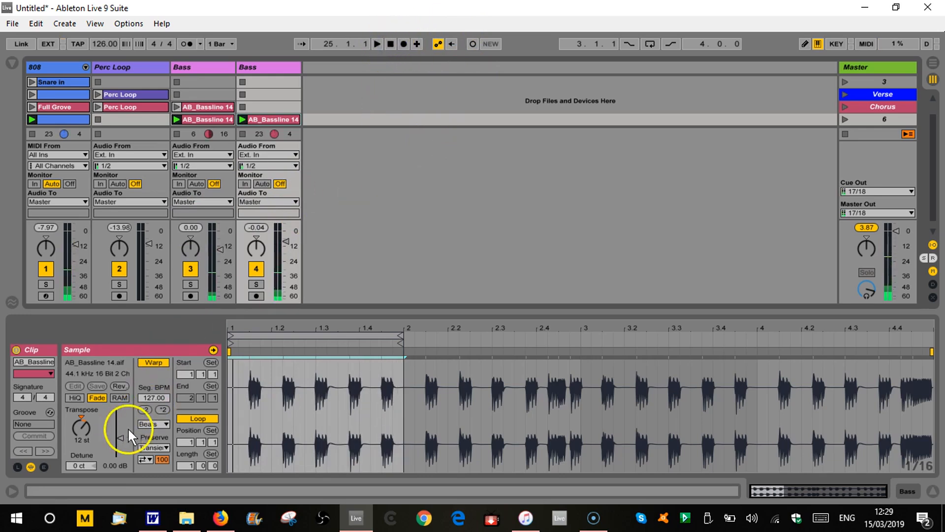
Set the second Bass track's clip transposition to 24 st and audition scene 6 briefly.
{"action": "left_click", "coordinate": [83, 438]}
{"action": "type", "text": "0"}
{"action": "key", "text": "Return"}
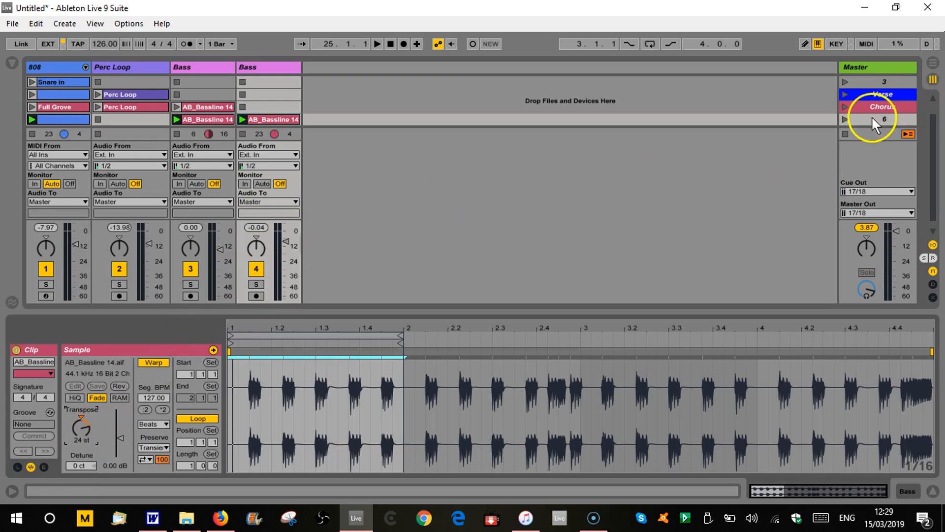
{"action": "left_click", "coordinate": [845, 119]}
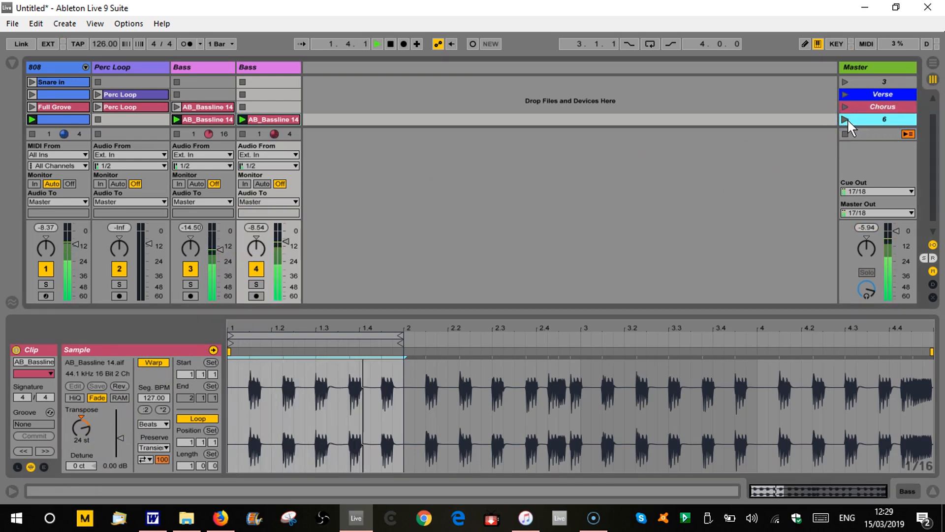
{"action": "key", "text": "space"}
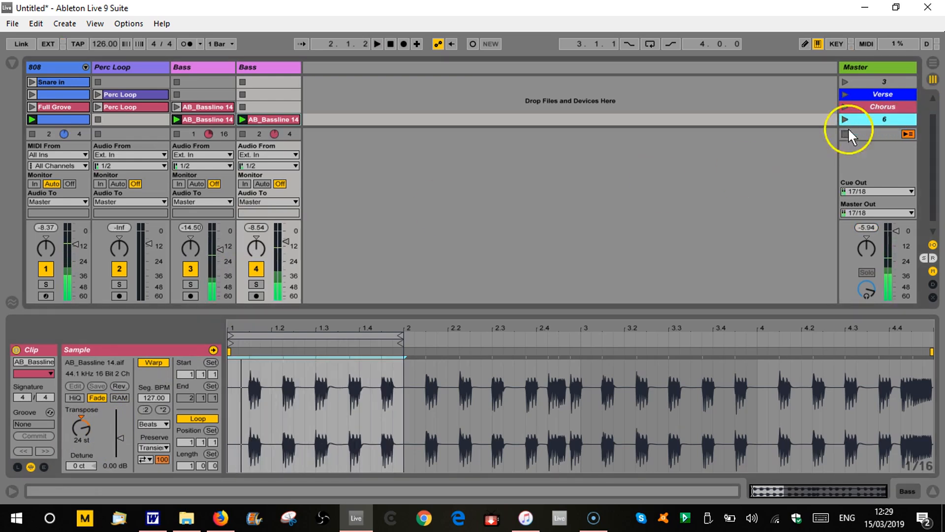
Hide the clip details and rename the second Bass track as Bass Hi.
{"action": "left_click", "coordinate": [932, 490]}
{"action": "left_click", "coordinate": [437, 206]}
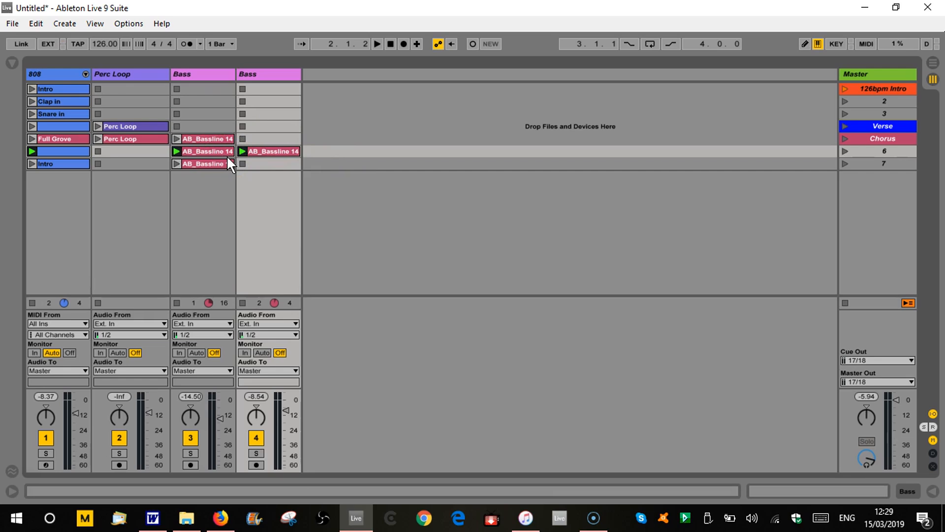
{"action": "left_click", "coordinate": [359, 83]}
{"action": "left_click", "coordinate": [311, 183]}
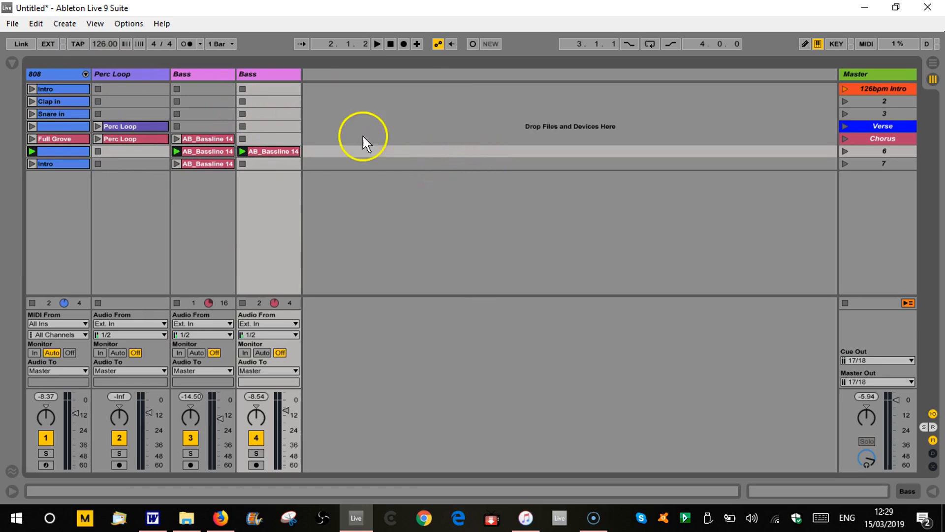
{"action": "left_click", "coordinate": [272, 74]}
{"action": "key", "text": "ctrl+r"}
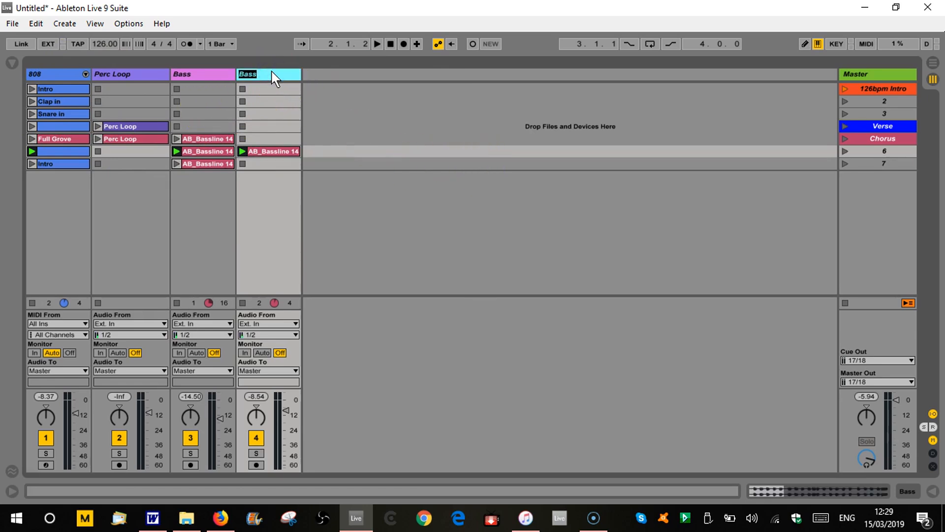
{"action": "key", "text": "Right"}
{"action": "type", "text": "Ho"}
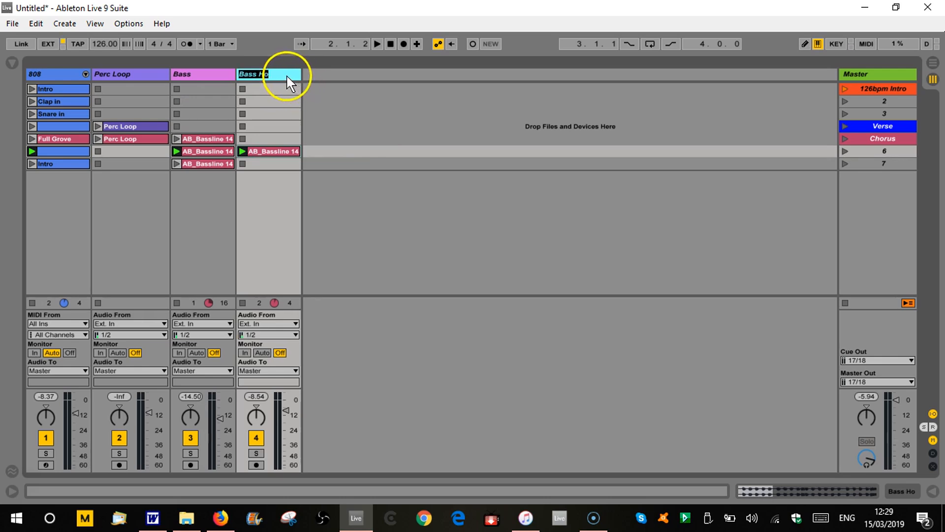
{"action": "key", "text": "BackSpace"}
{"action": "type", "text": "i"}
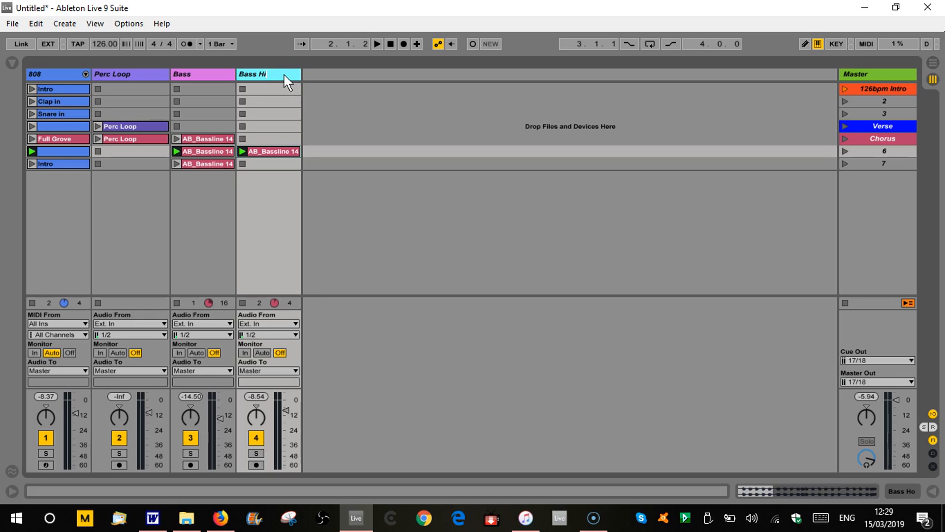
{"action": "left_click", "coordinate": [422, 196]}
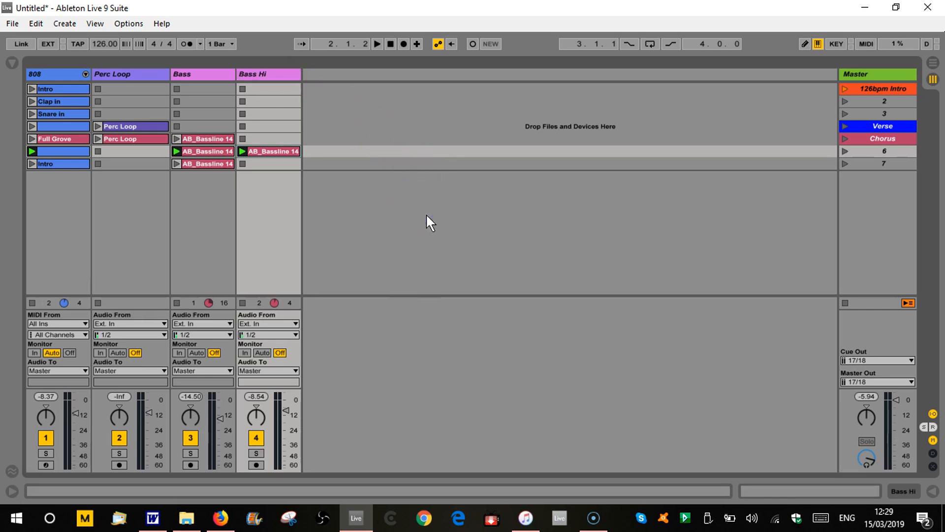